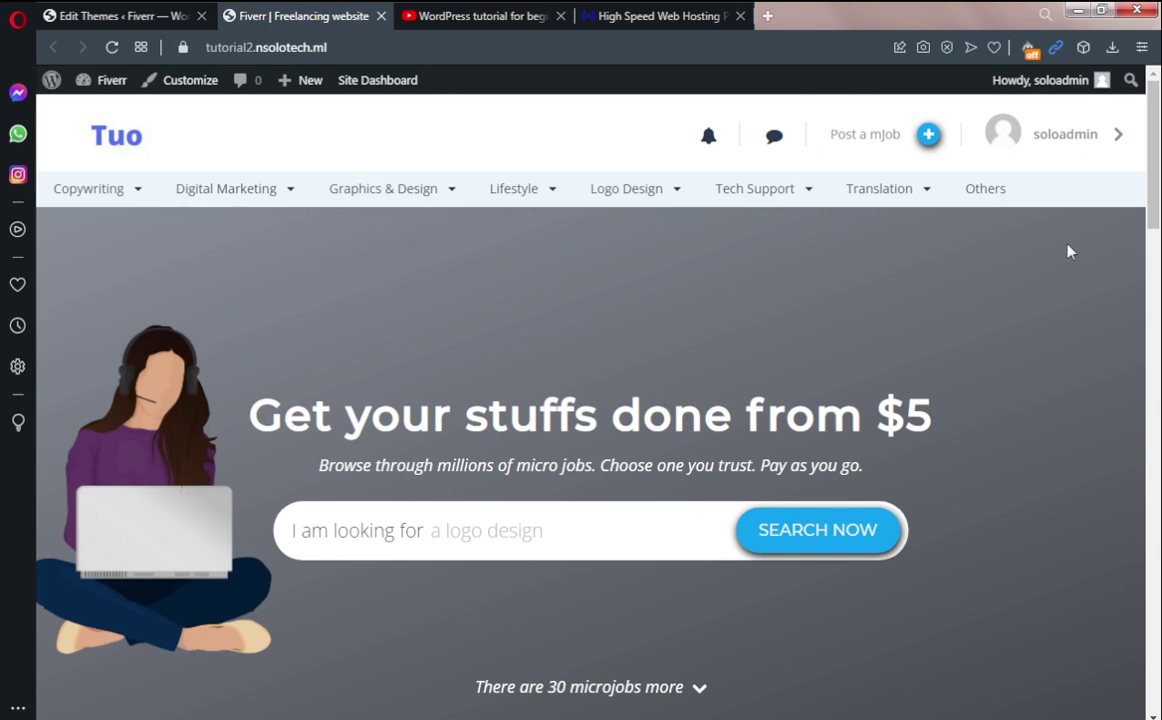
# Open the Post a mJob form and look through its category choices, keeping Copywriting selected
pyautogui.scroll(-1, 1157, 188)
pyautogui.moveTo(1157, 188); pyautogui.dragTo(1158, 160)
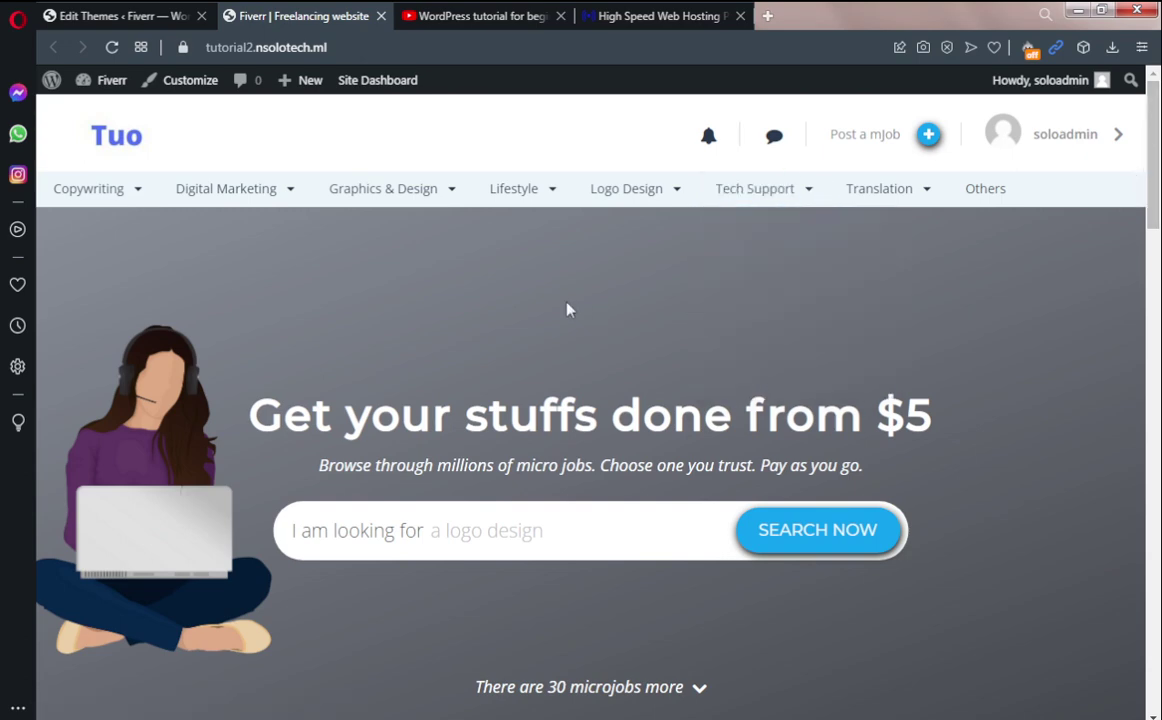
pyautogui.click(893, 143)
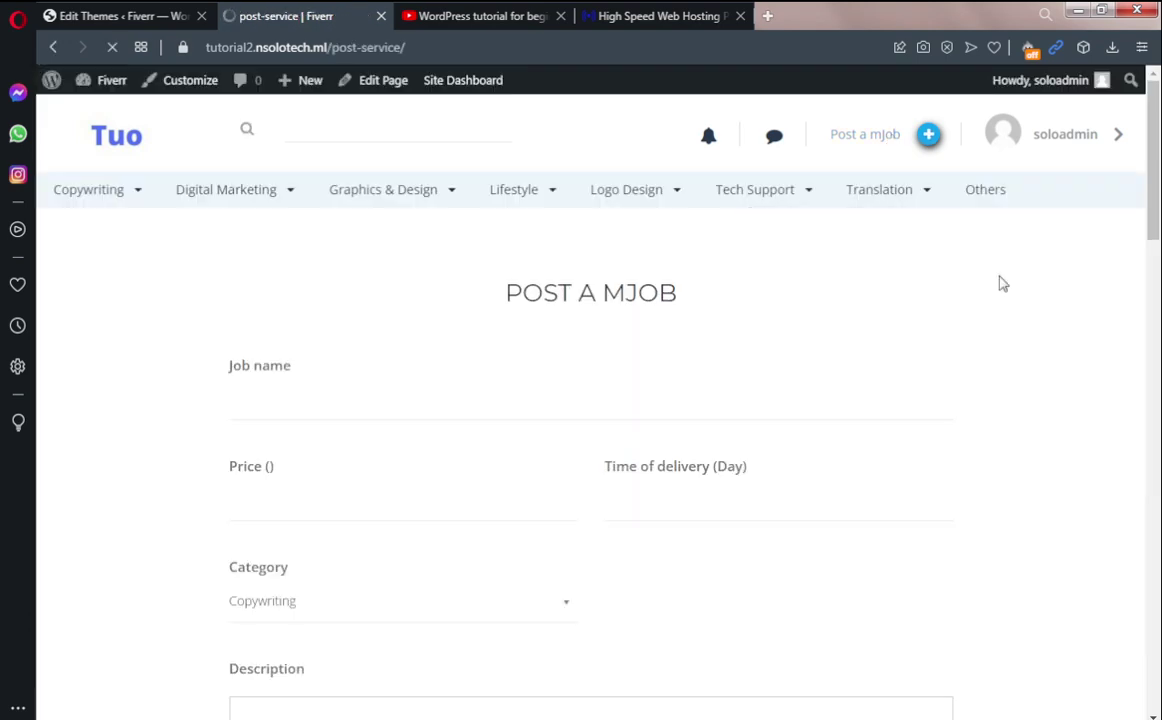
pyautogui.scroll(-1, 1153, 207)
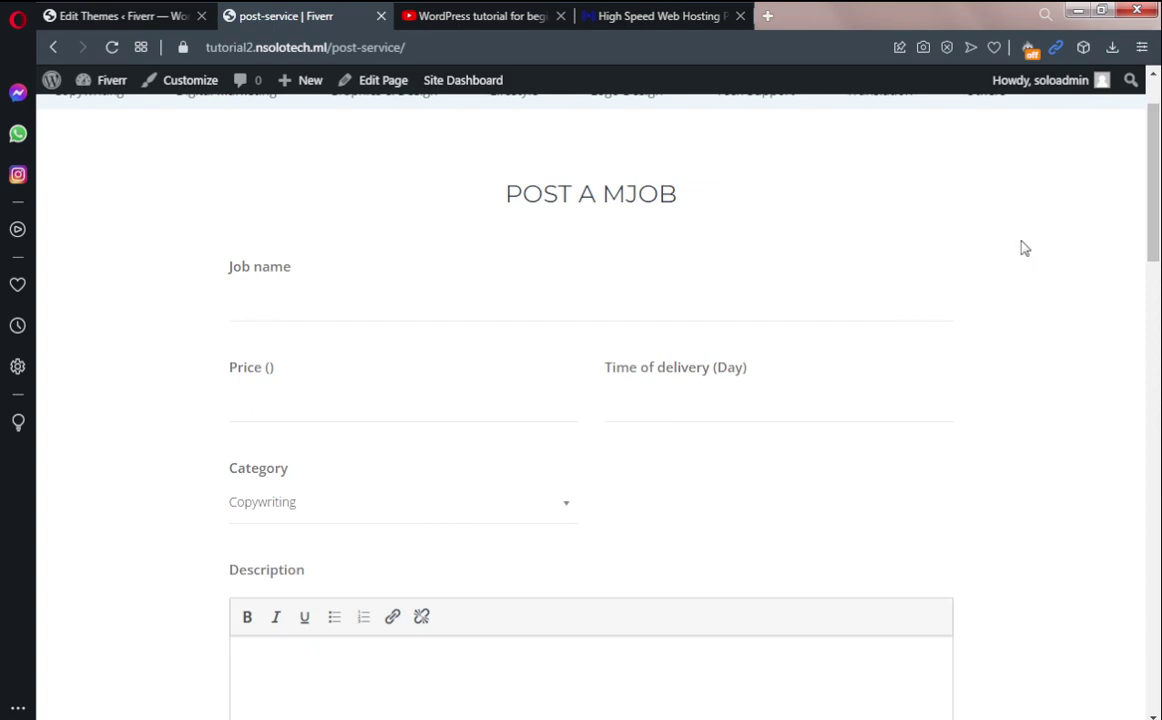
pyautogui.scroll(-3, 950, 235)
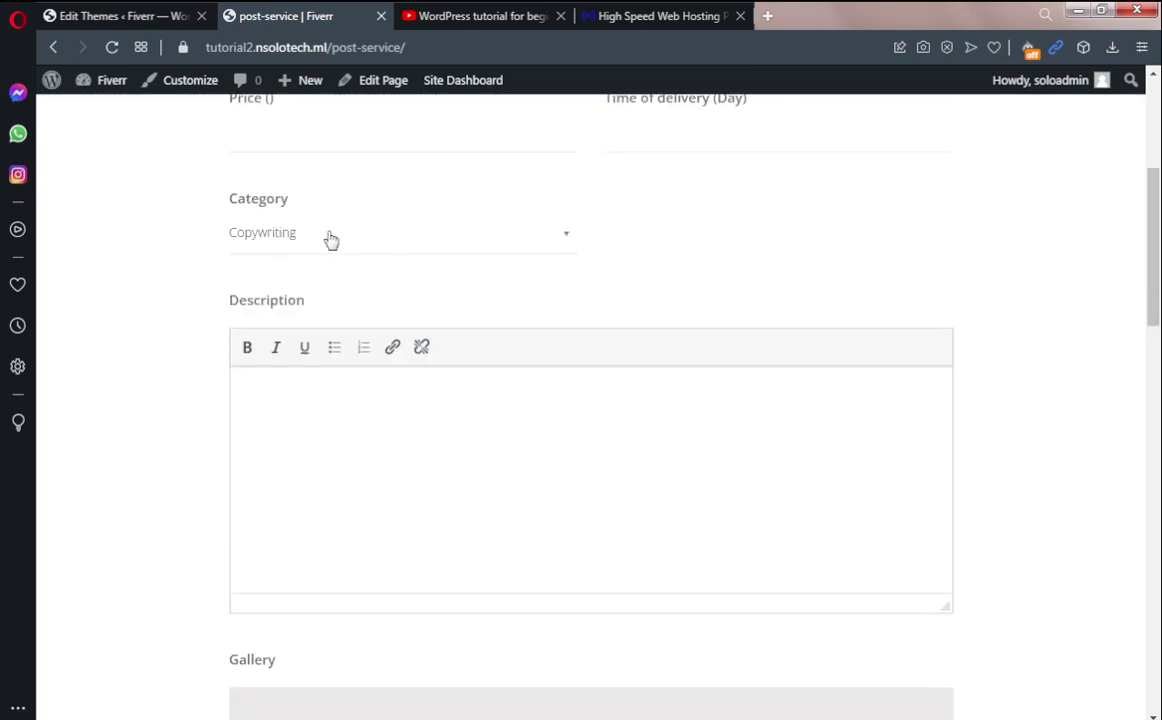
pyautogui.click(285, 236)
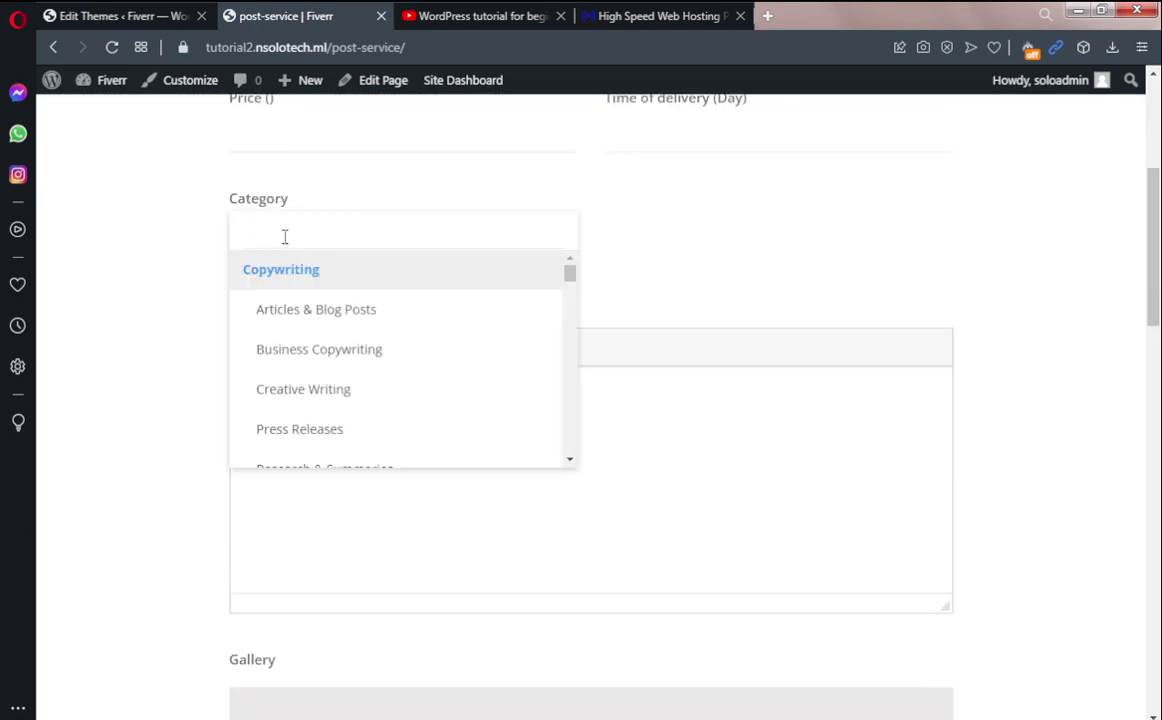
pyautogui.click(197, 237)
pyautogui.click(320, 406)
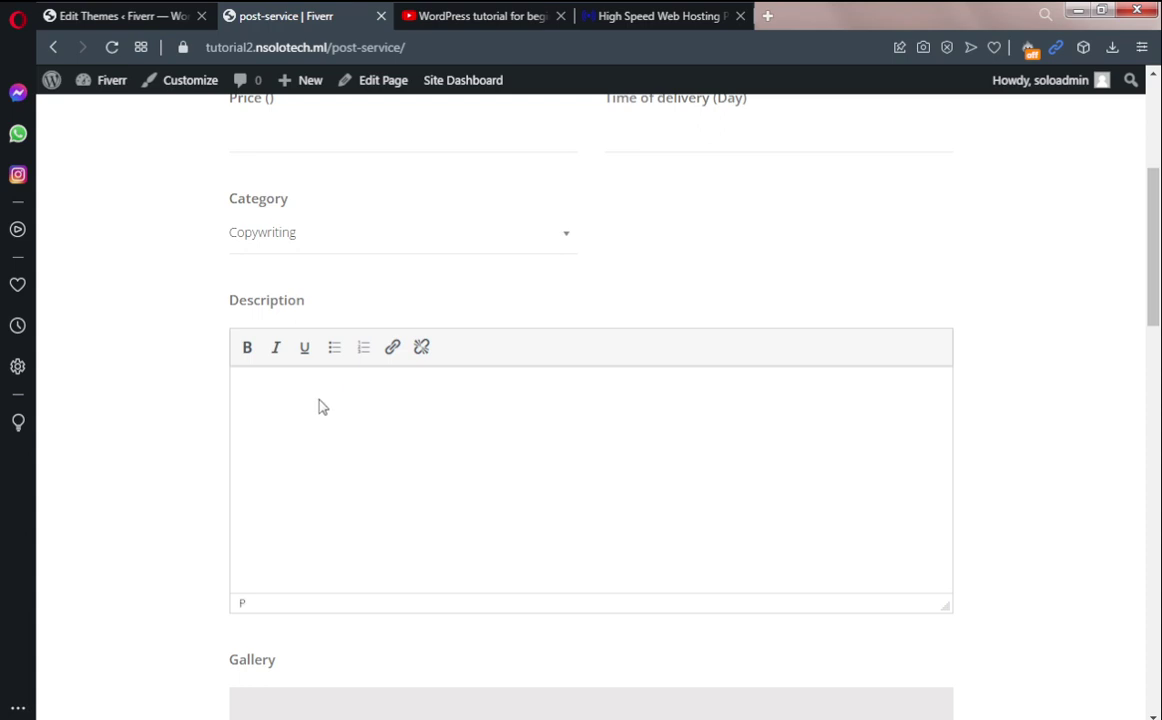
# Review the rest of the job posting form, from the gallery, video and extra services to the tags and opening message
pyautogui.moveTo(1153, 252); pyautogui.dragTo(1153, 332)
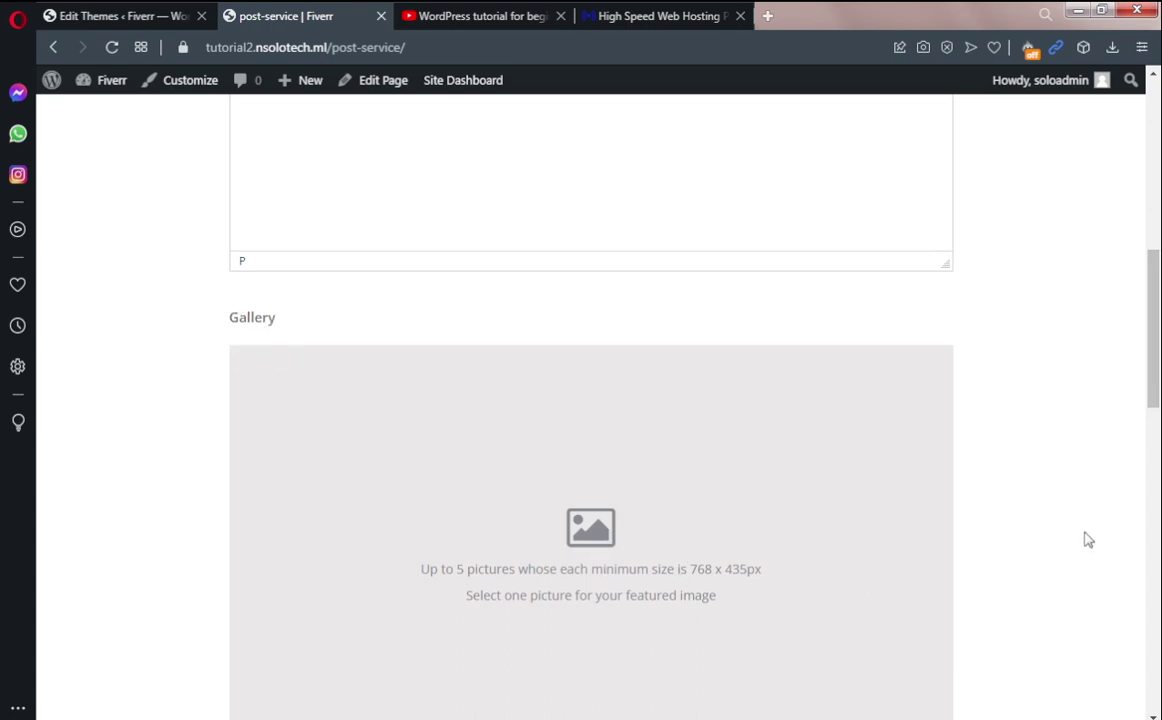
pyautogui.moveTo(1153, 370); pyautogui.dragTo(1158, 486)
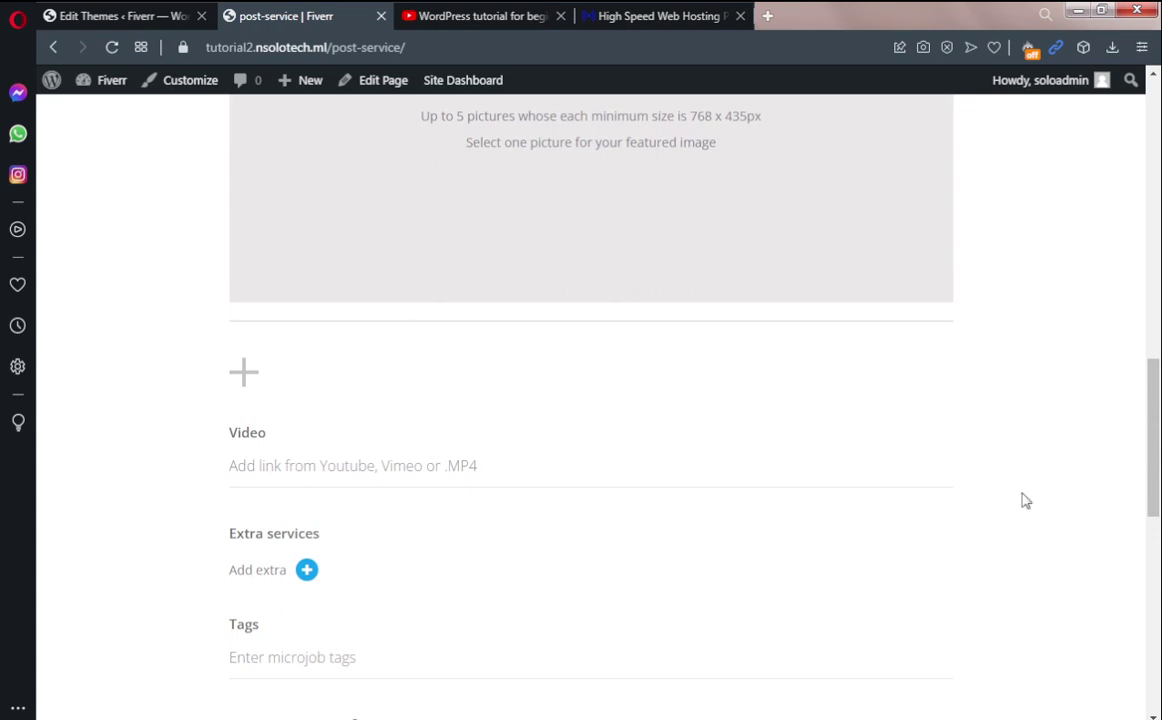
pyautogui.scroll(-2, 1000, 510)
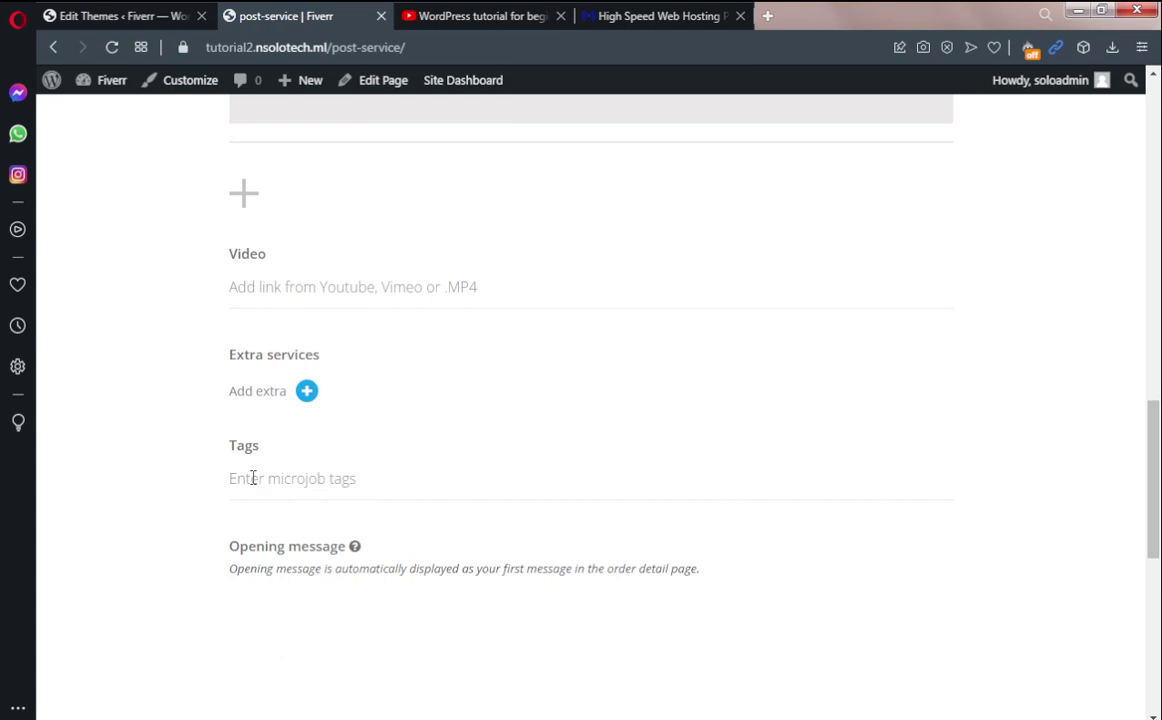
pyautogui.scroll(-3, 947, 391)
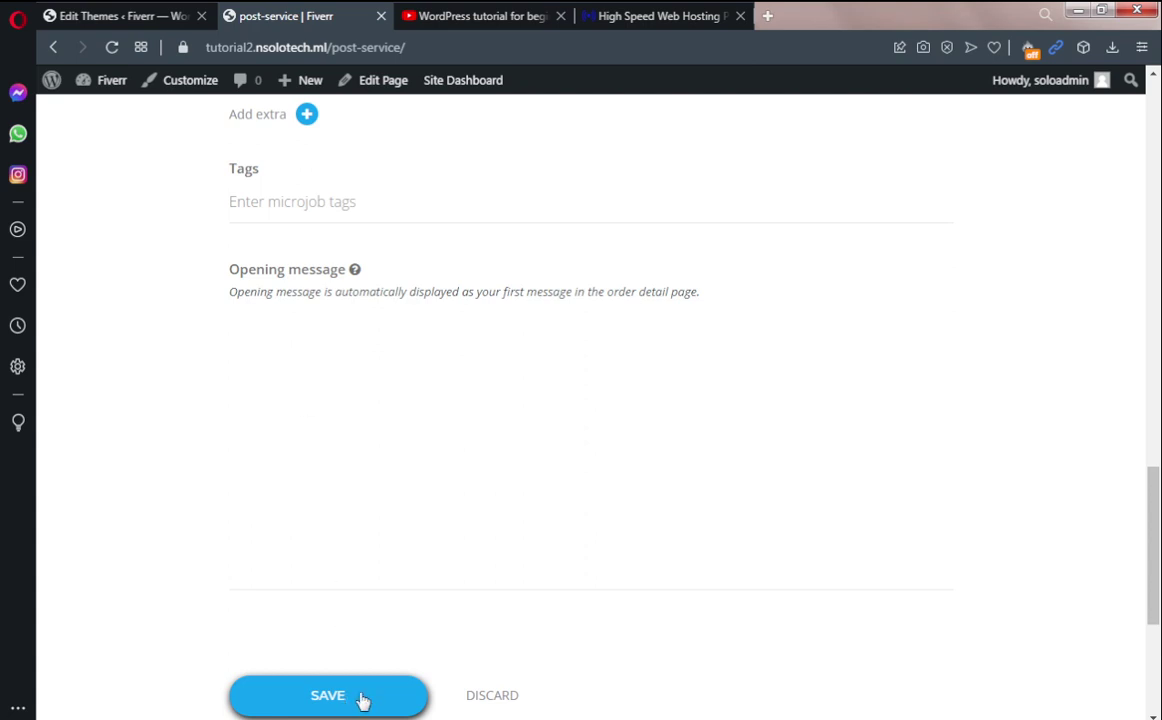
pyautogui.scroll(15, 996, 578)
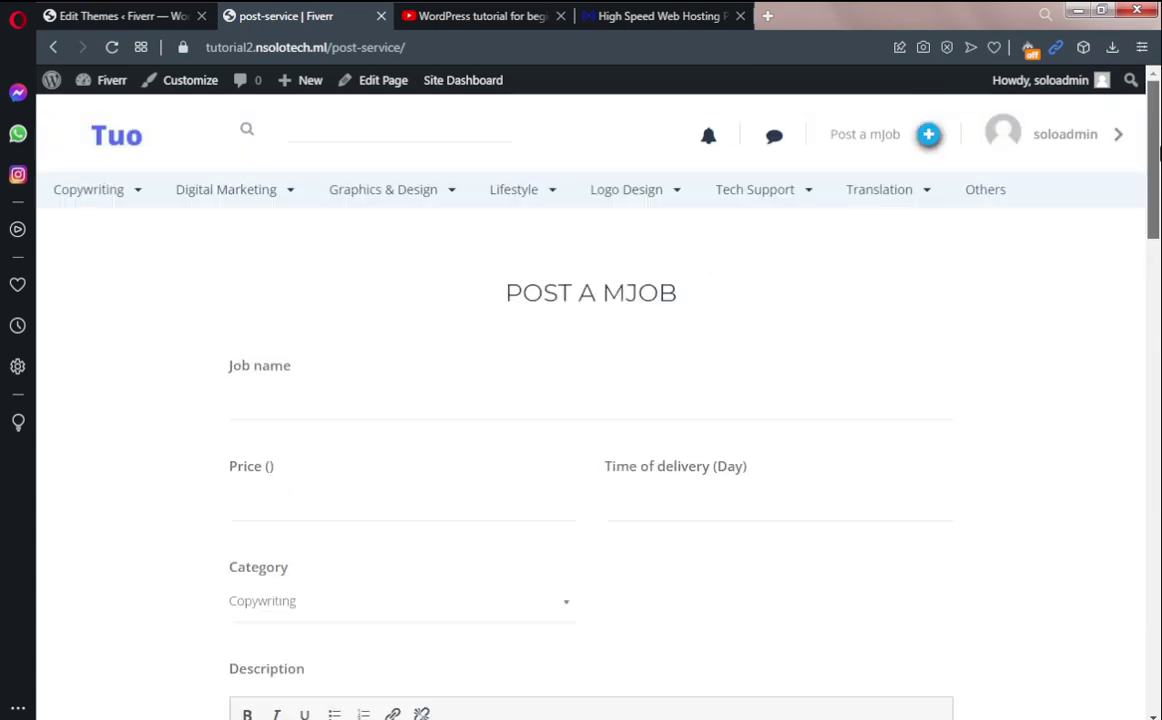
# Return to the site's homepage and check the account's messages and notifications, closing the notifications when done
pyautogui.click(131, 142)
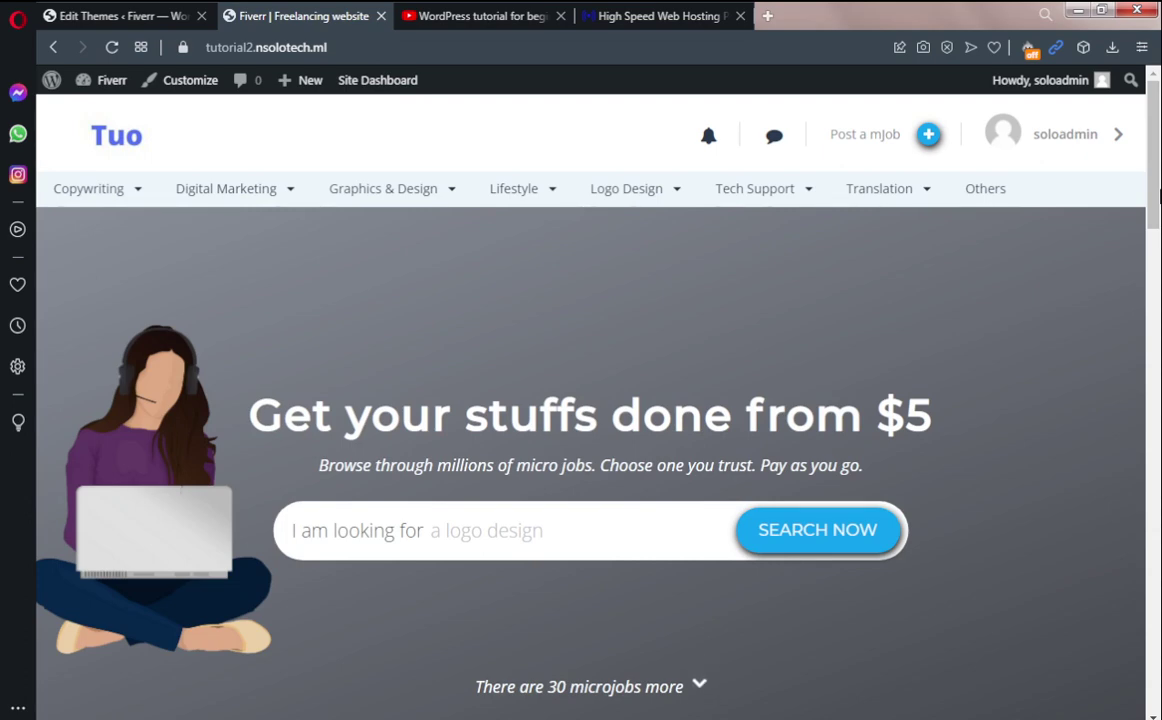
pyautogui.scroll(-2, 1040, 255)
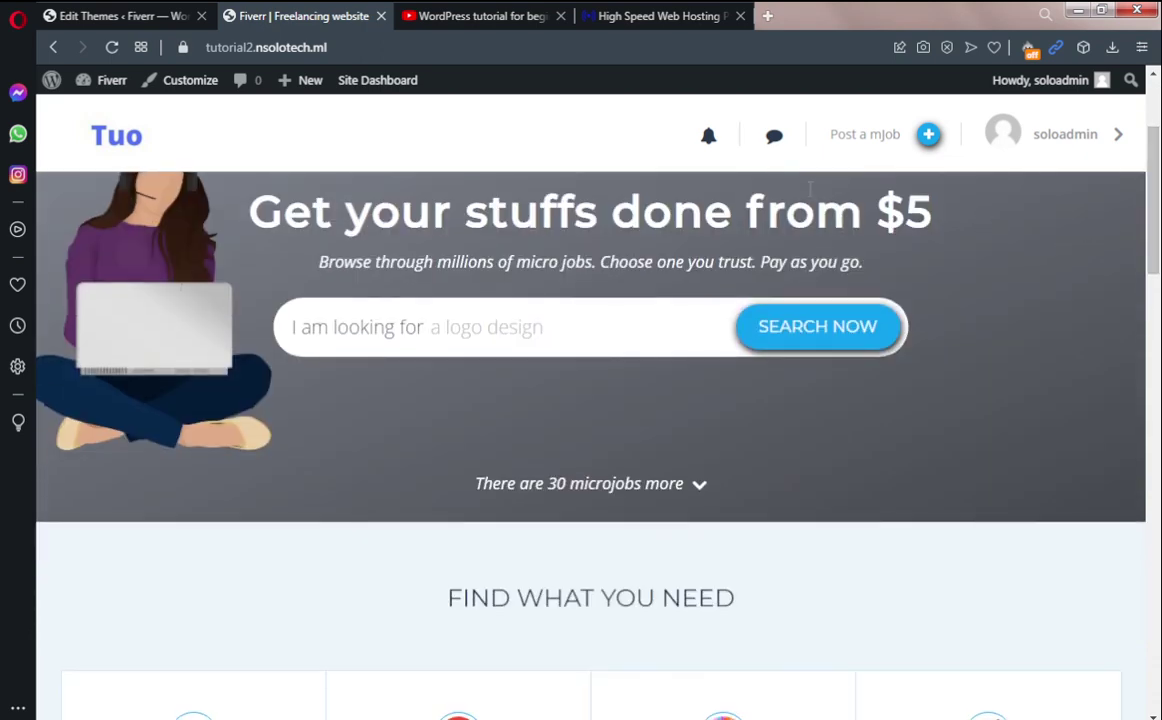
pyautogui.click(775, 145)
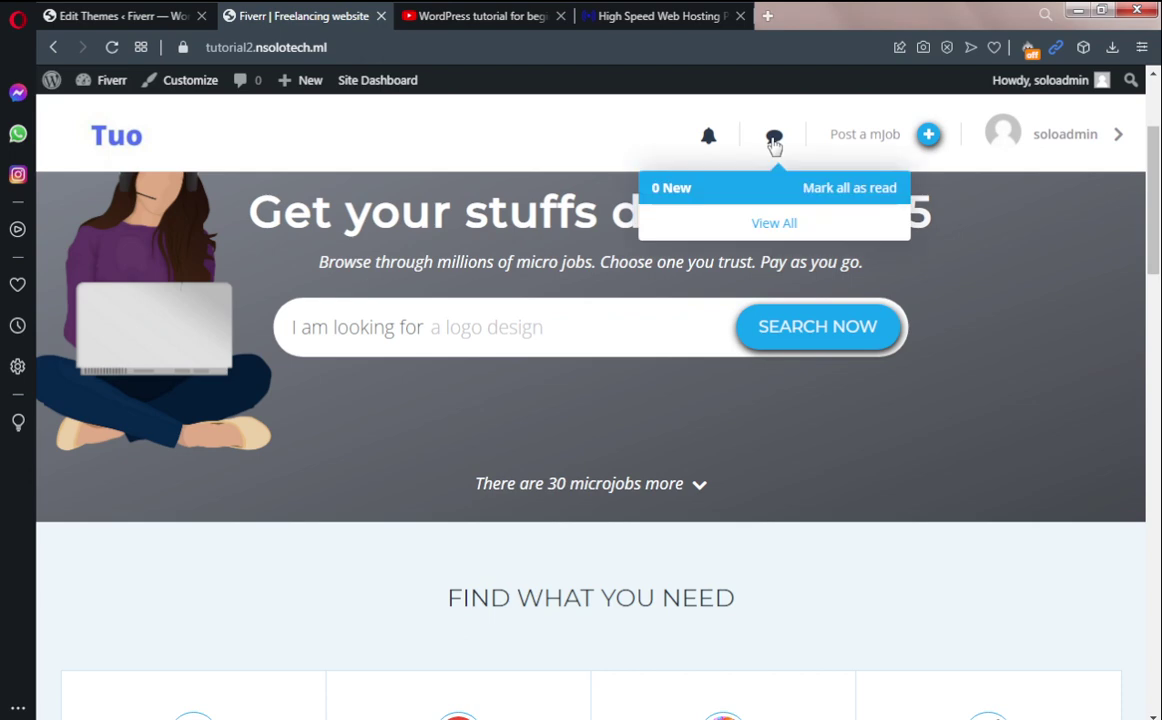
pyautogui.click(708, 142)
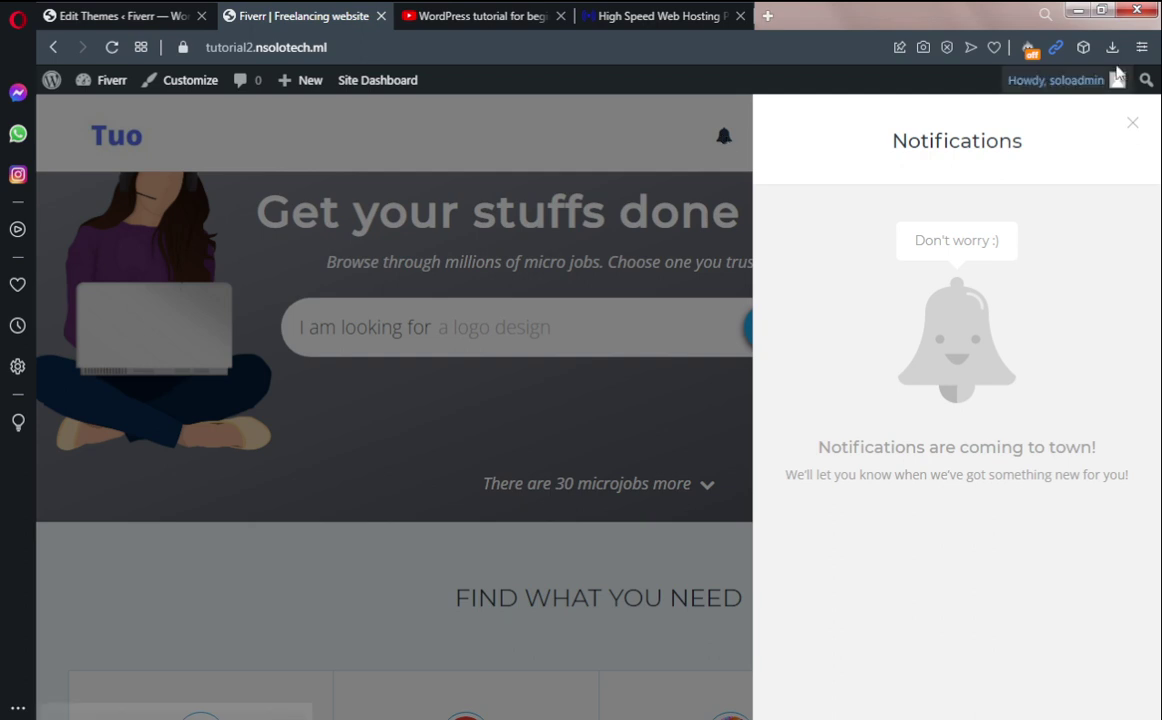
pyautogui.click(1134, 125)
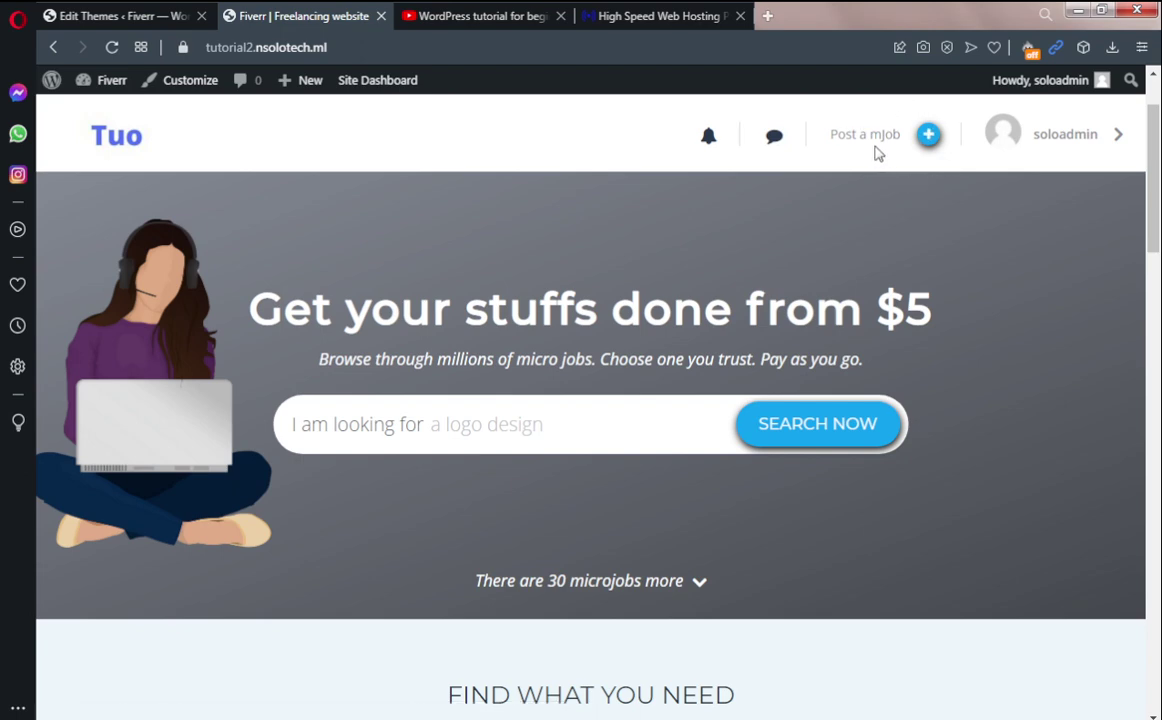
# Open the My jobs page of the logged-in account
pyautogui.moveTo(1037, 135)
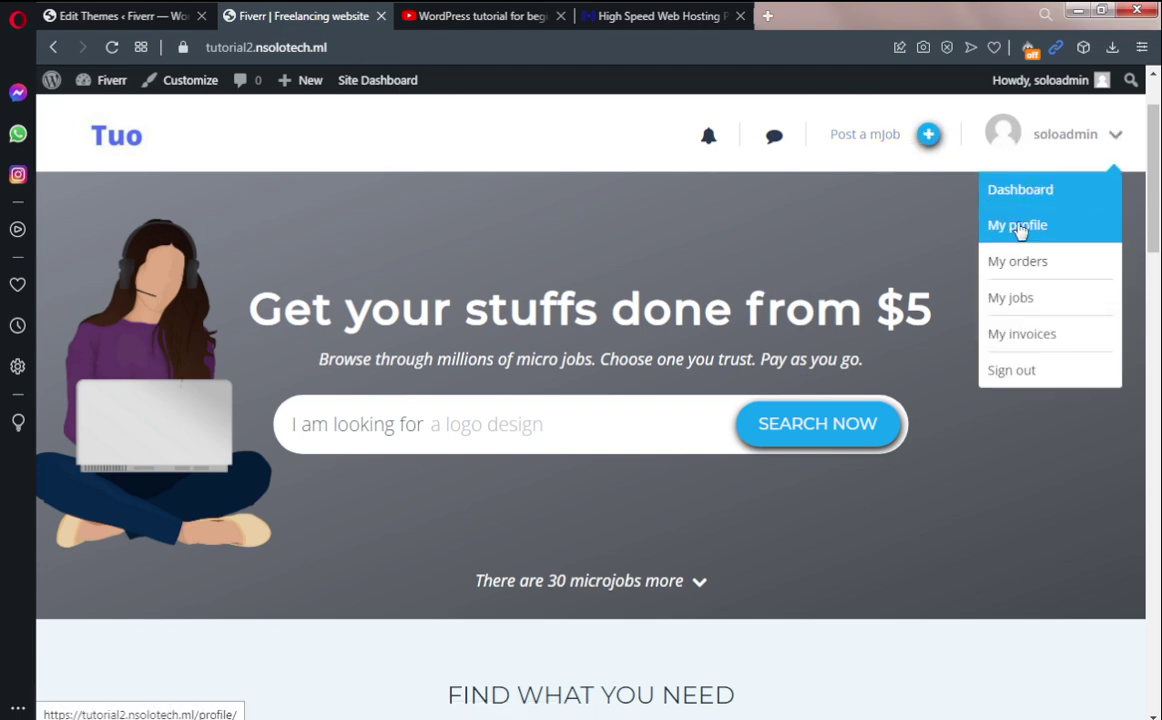
pyautogui.click(1012, 298)
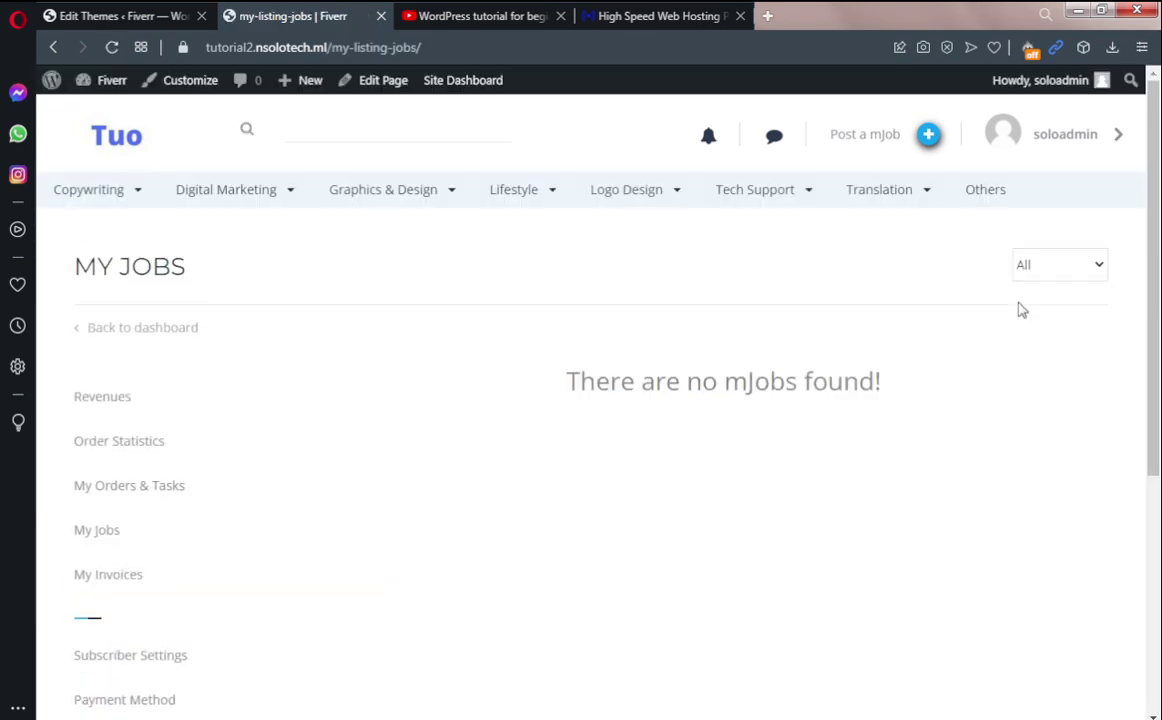
pyautogui.click(1065, 153)
# Look through the subcategories of Lifestyle, Copywriting, Tech Support and Logo Design, and return to the homepage
pyautogui.moveTo(475, 217)
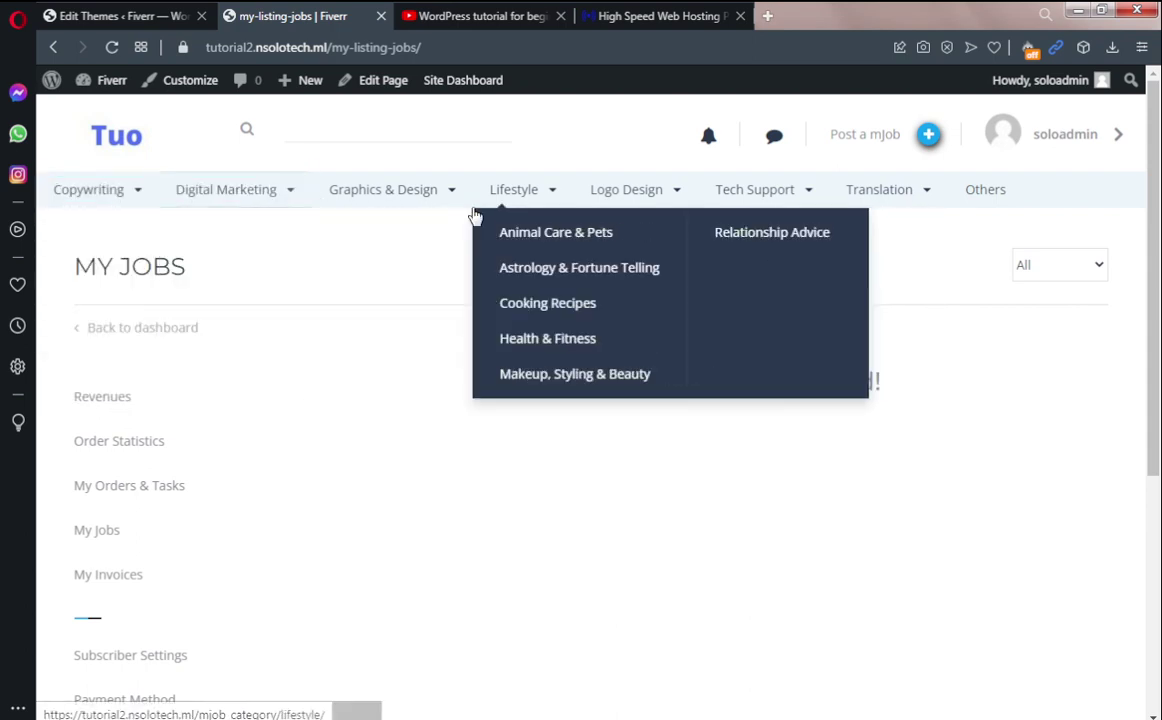
pyautogui.moveTo(118, 200)
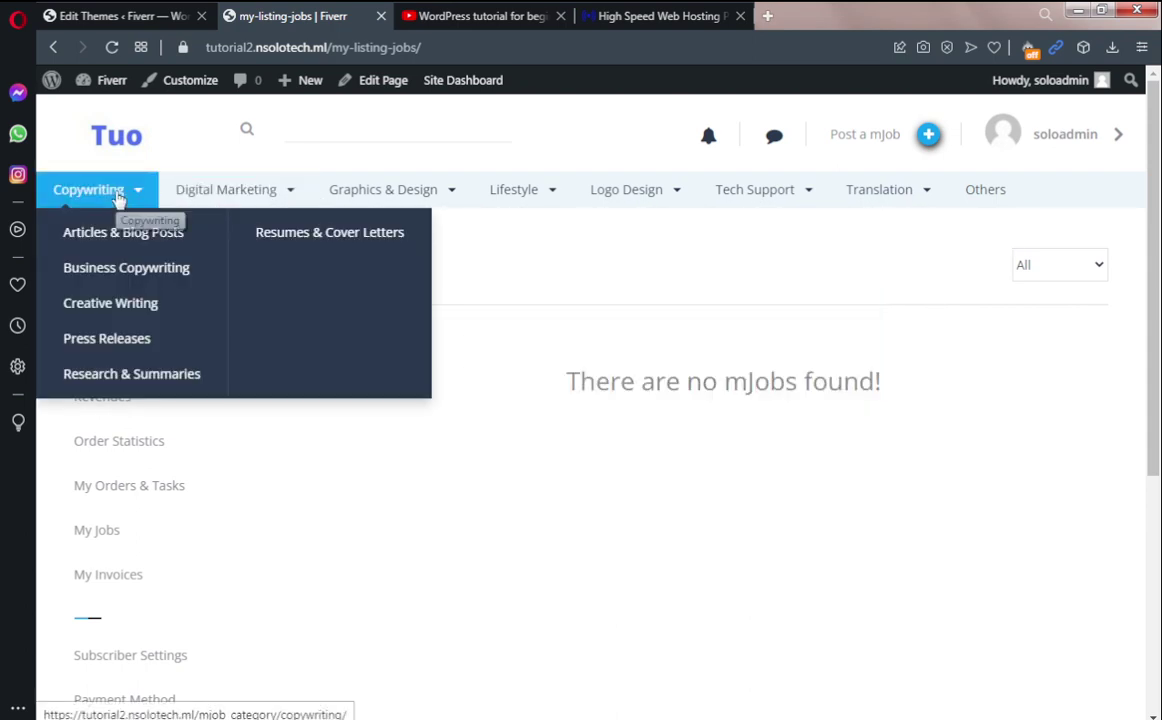
pyautogui.moveTo(703, 204)
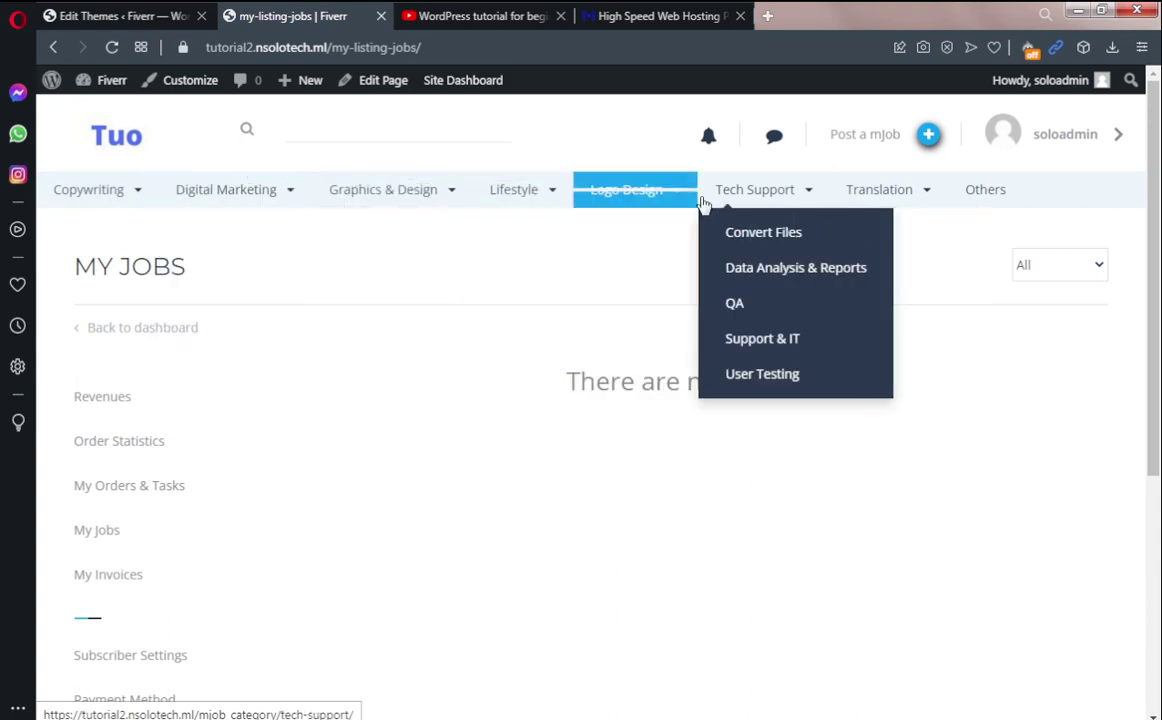
pyautogui.moveTo(656, 200)
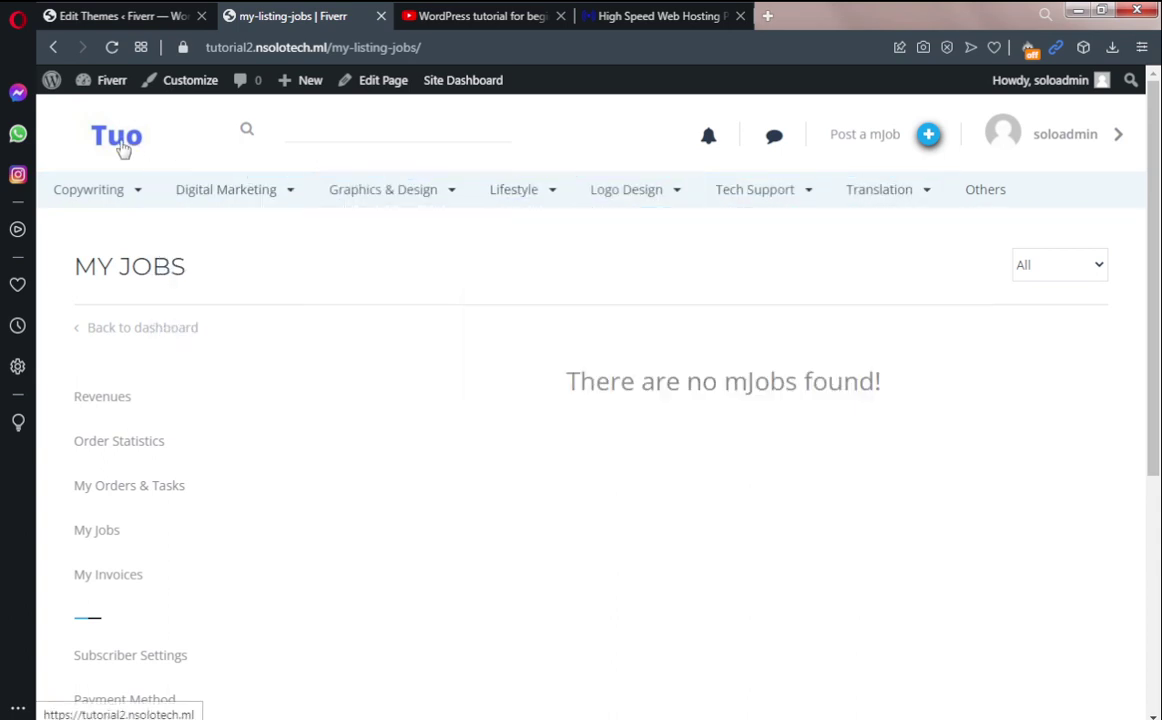
pyautogui.click(119, 145)
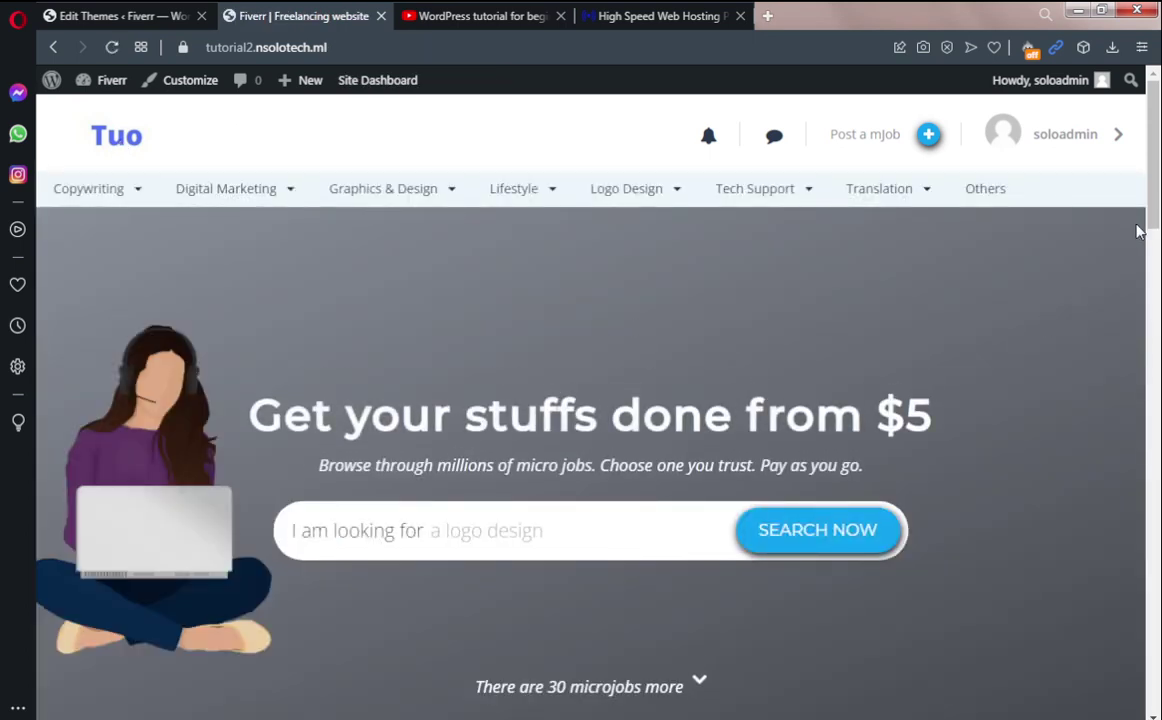
# Enter "logo" in the homepage's job search field
pyautogui.scroll(-1, 1155, 208)
pyautogui.moveTo(1155, 208); pyautogui.dragTo(1155, 235)
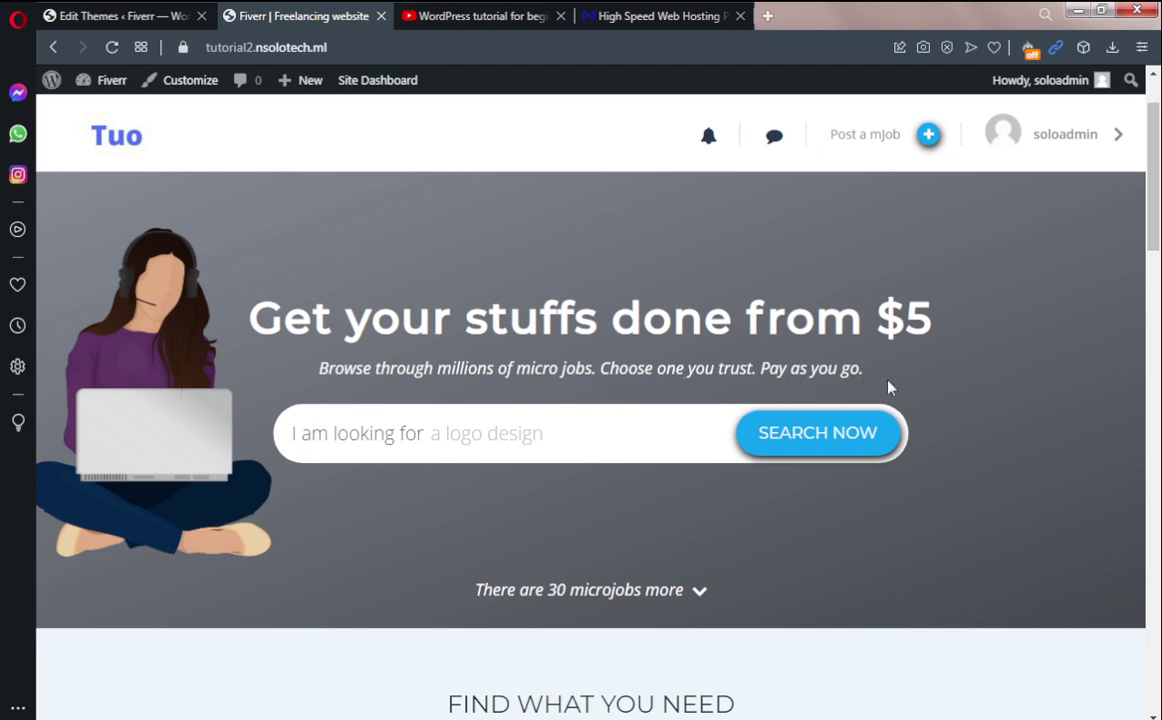
pyautogui.click(495, 439)
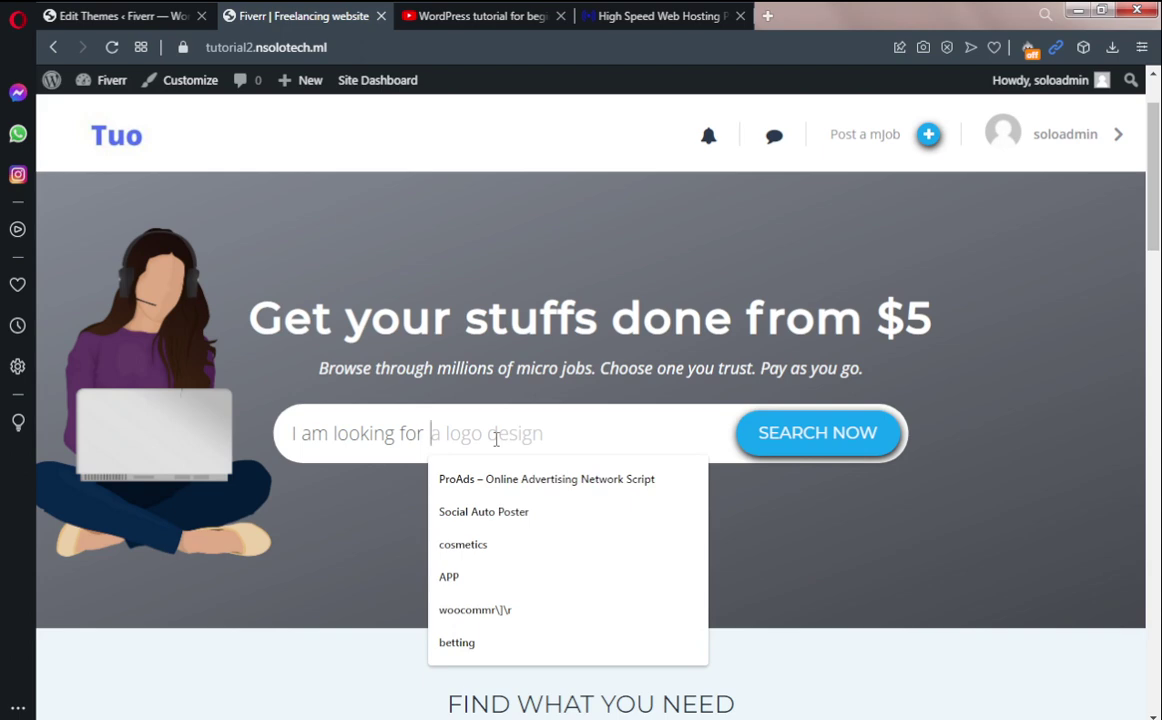
pyautogui.write('logo')
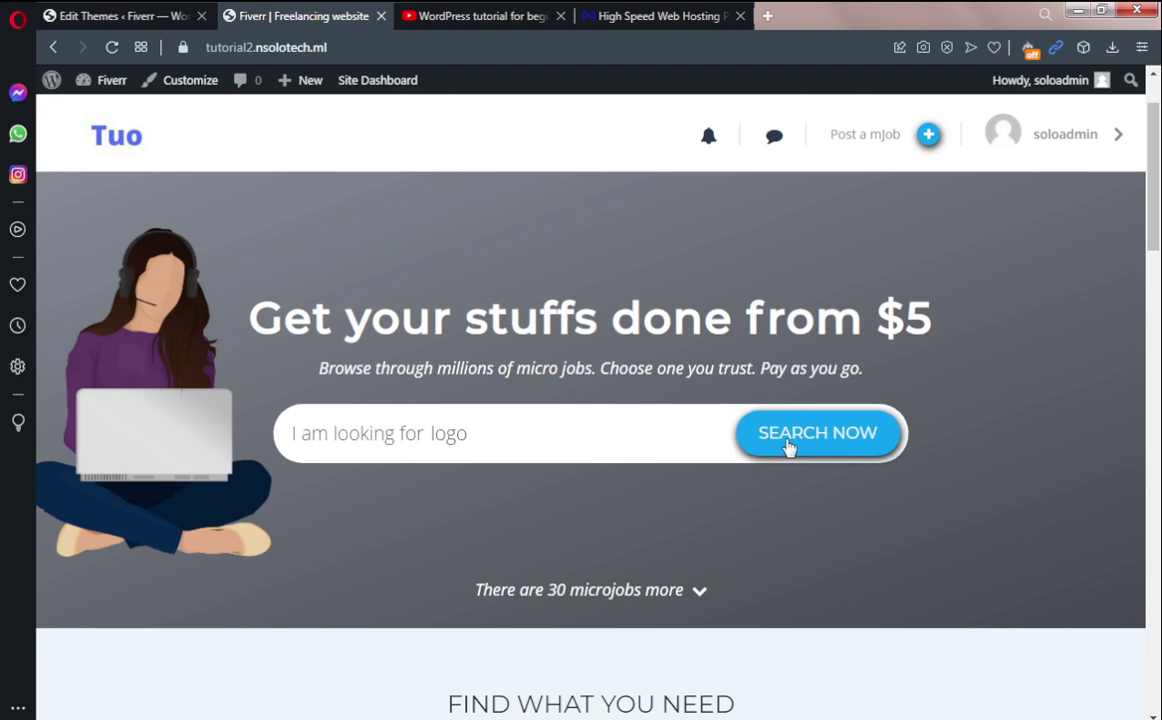
# Examine the homepage sections from Find What You Need and Latest Microjobs to About Microjob Engine and the footer
pyautogui.scroll(-2, 700, 410)
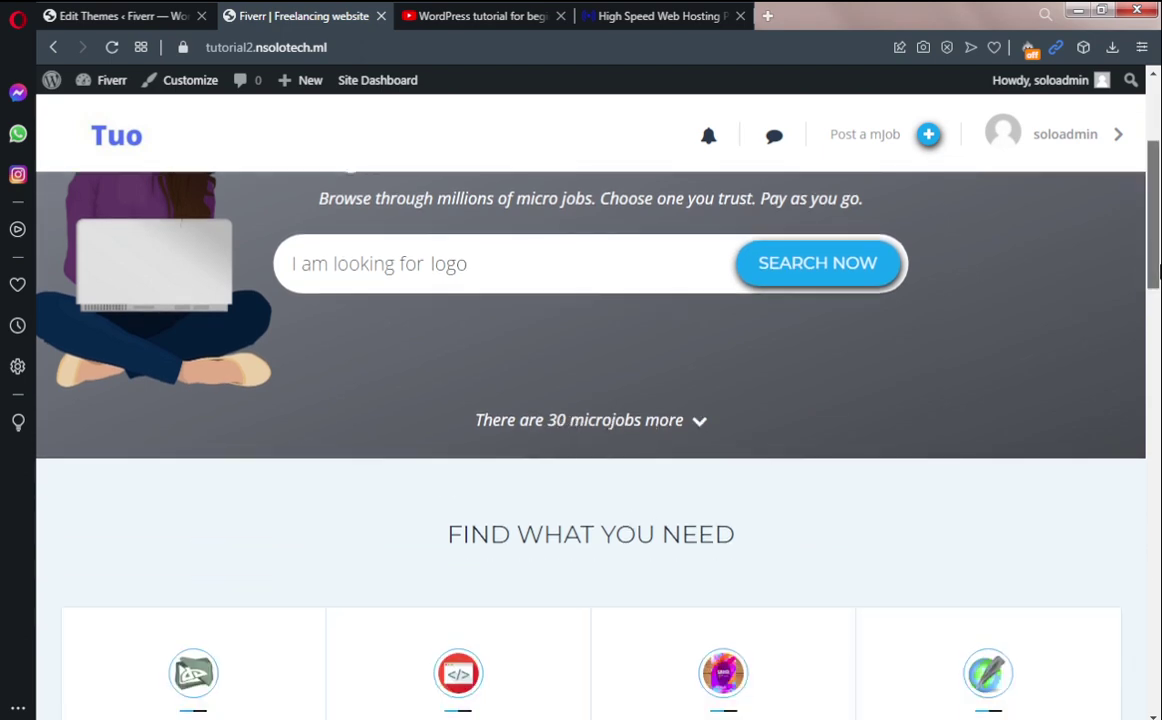
pyautogui.scroll(-3, 1157, 271)
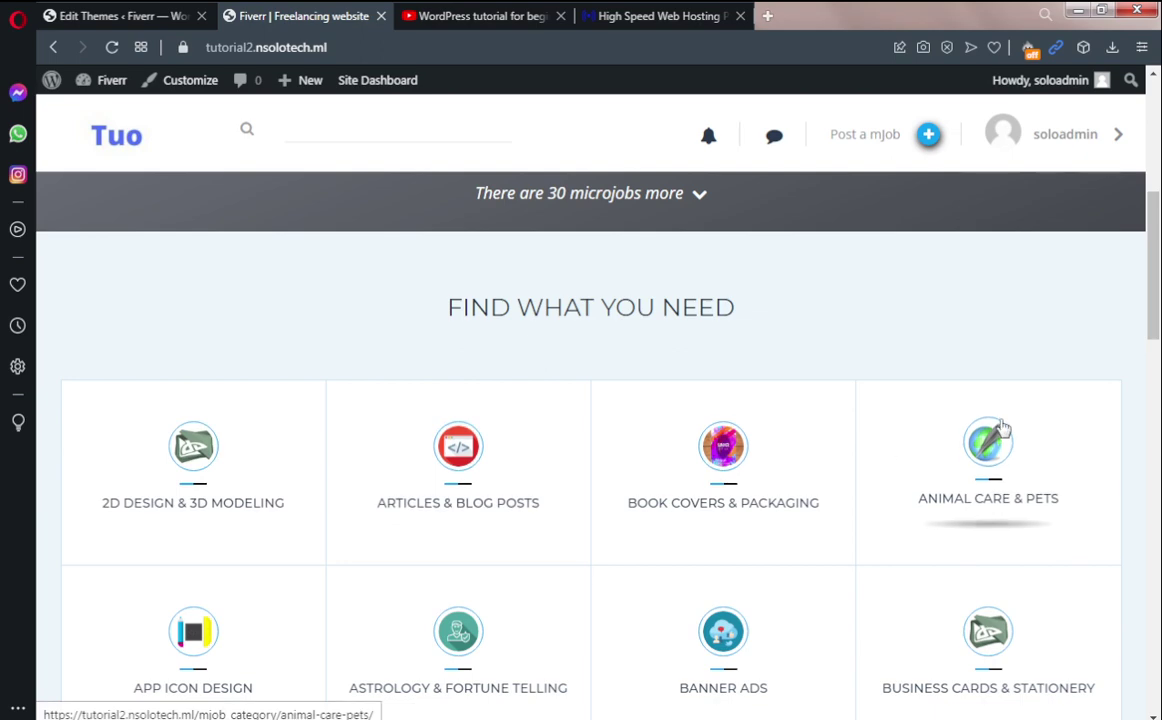
pyautogui.scroll(-3, 1157, 368)
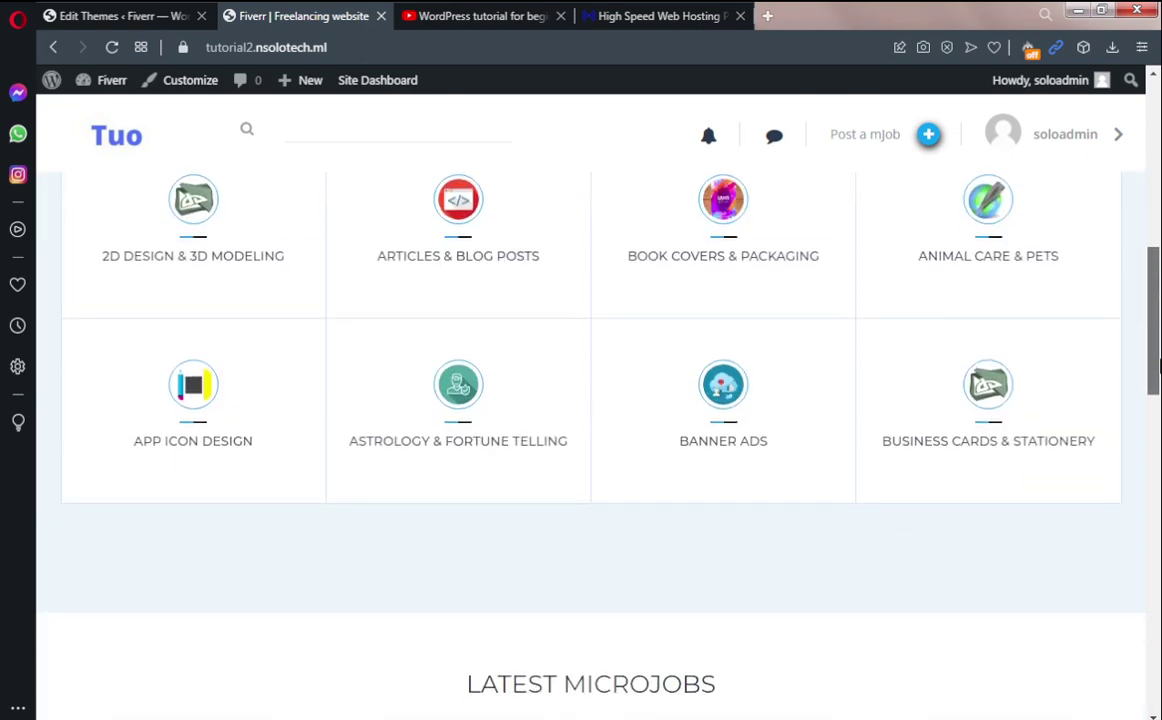
pyautogui.moveTo(1157, 368); pyautogui.dragTo(1157, 455)
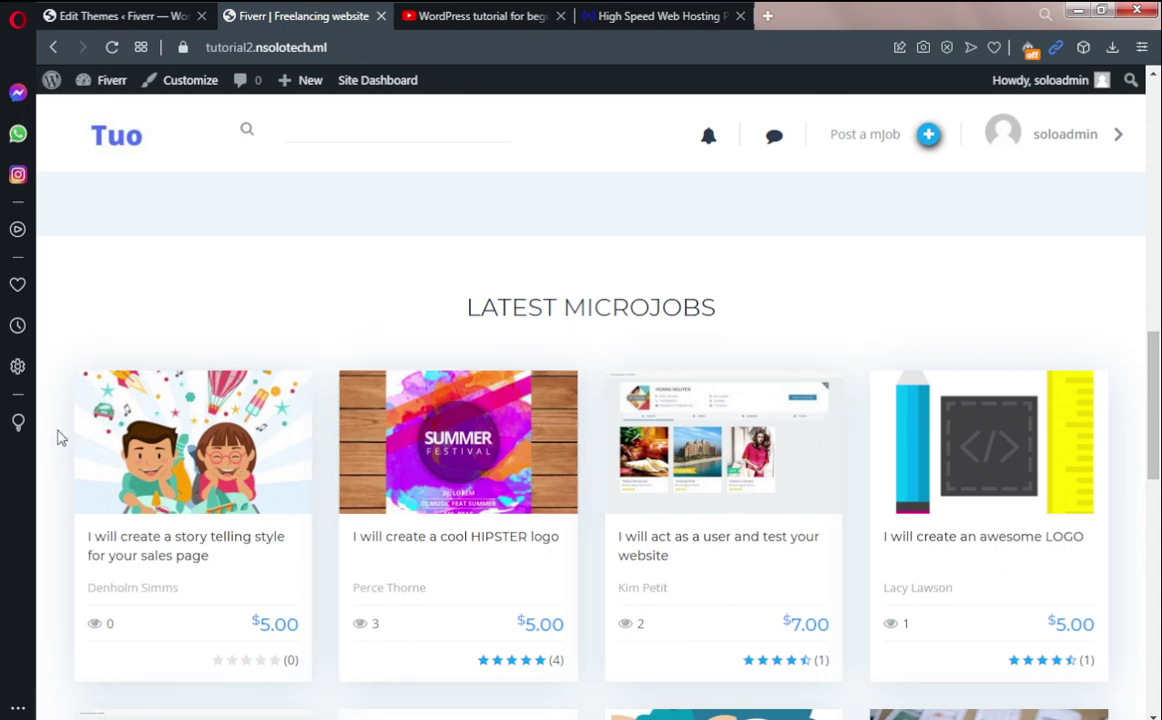
pyautogui.moveTo(1156, 372); pyautogui.dragTo(1052, 519)
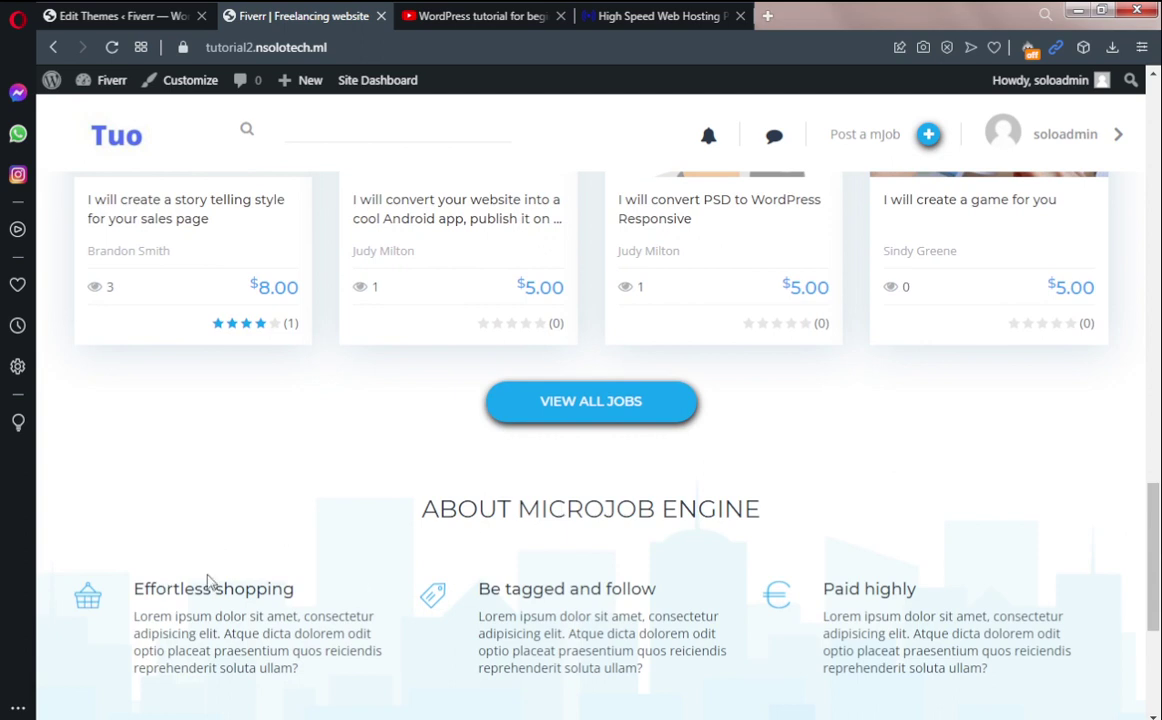
pyautogui.scroll(-3, 1155, 490)
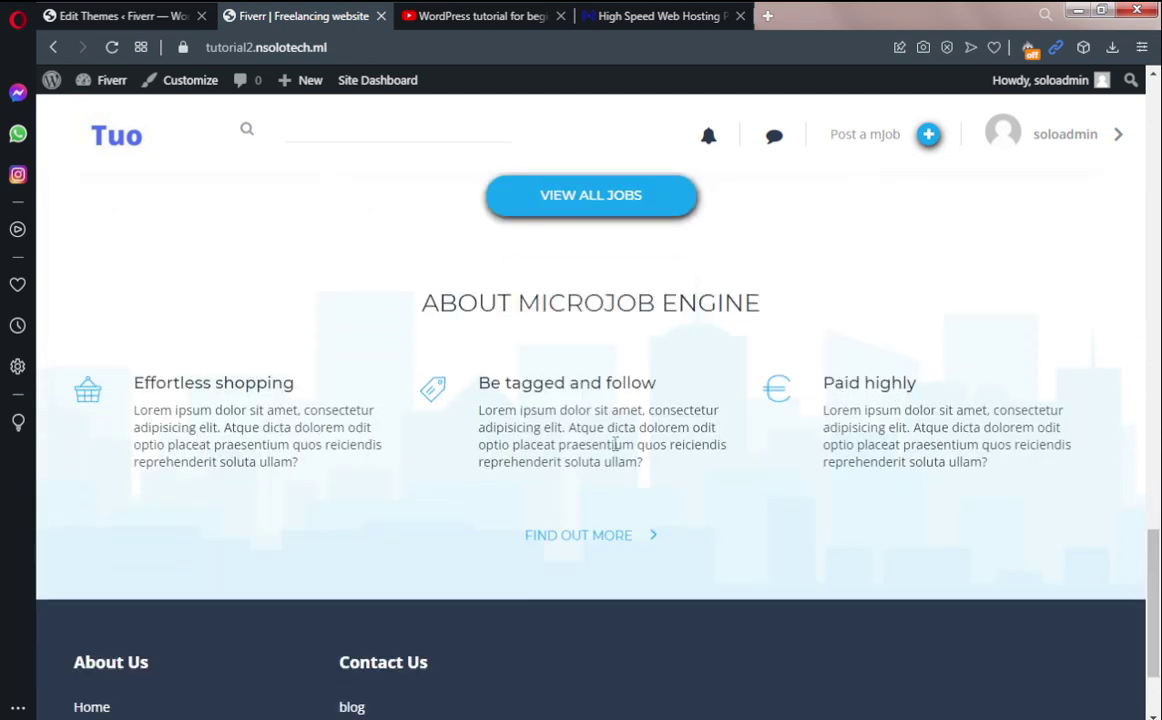
pyautogui.scroll(-2, 1152, 560)
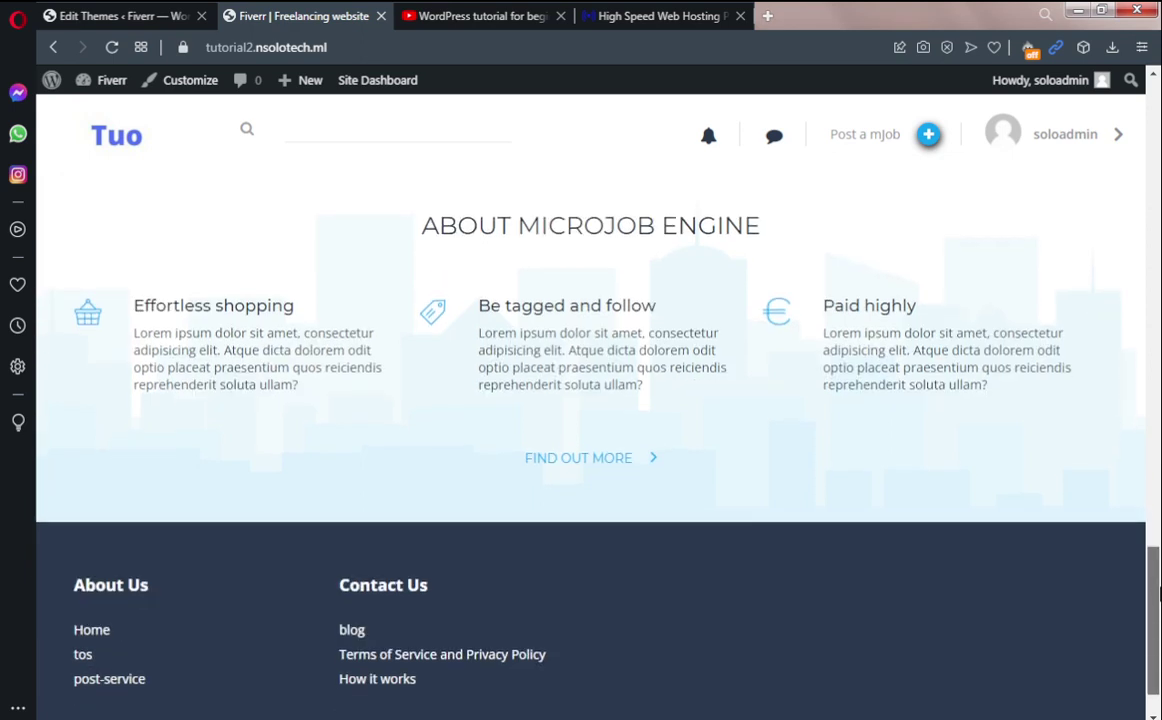
pyautogui.scroll(-1, 1155, 593)
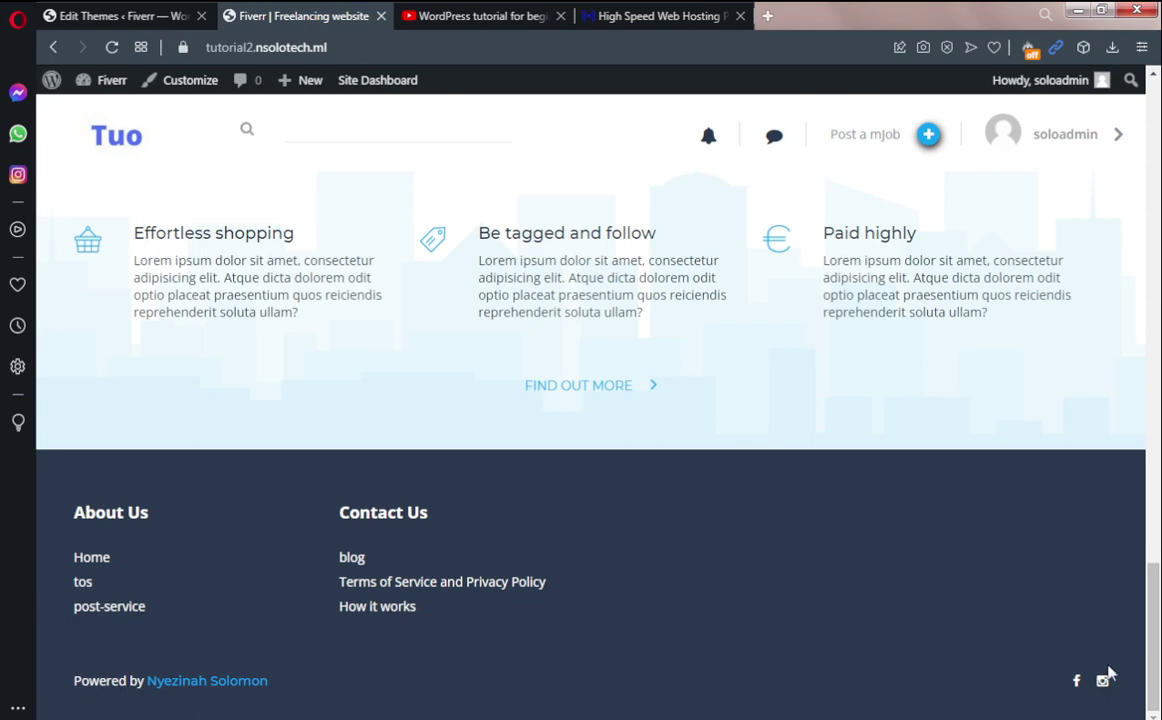
pyautogui.moveTo(1157, 597); pyautogui.dragTo(1157, 378)
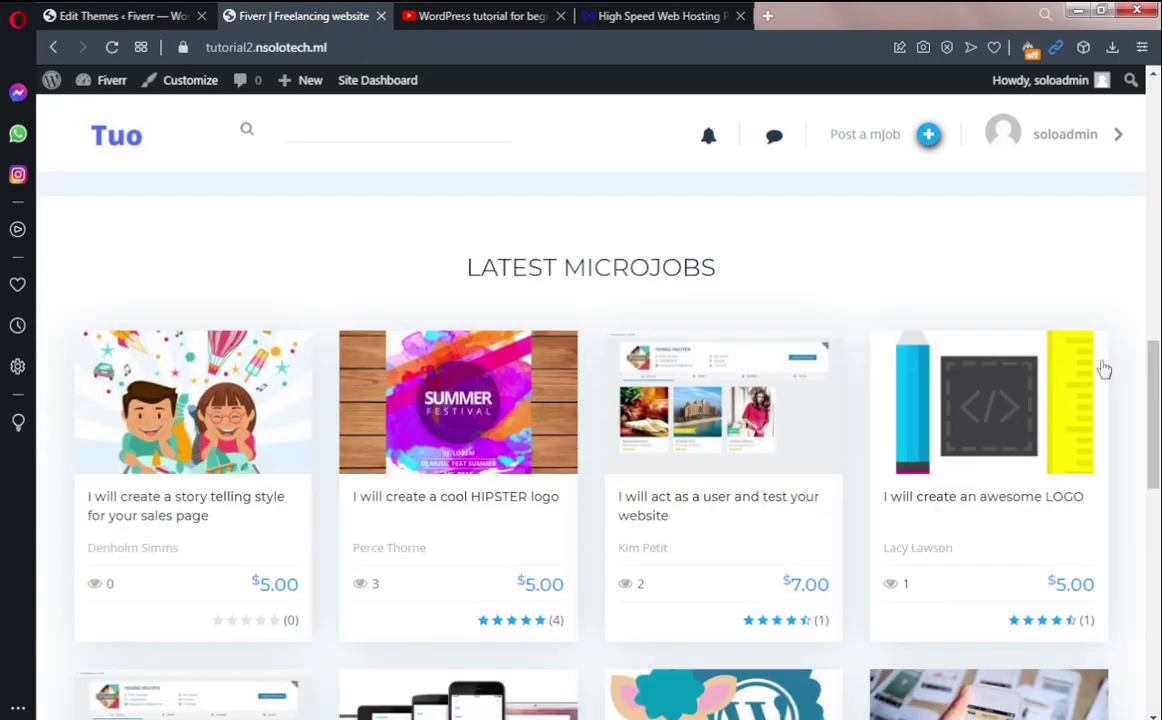
# Open the microjob "I will create a story telling style for your sales page" and examine its description, order options, reviews and seller card
pyautogui.click(203, 507)
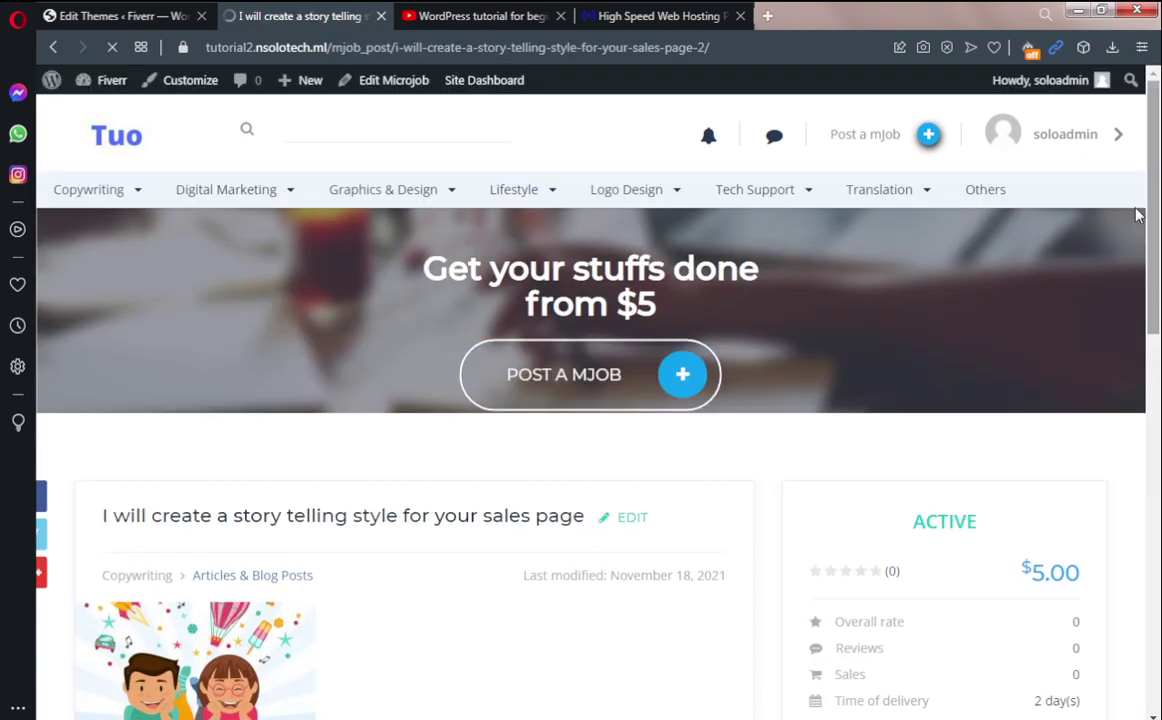
pyautogui.moveTo(1152, 214); pyautogui.dragTo(1152, 222)
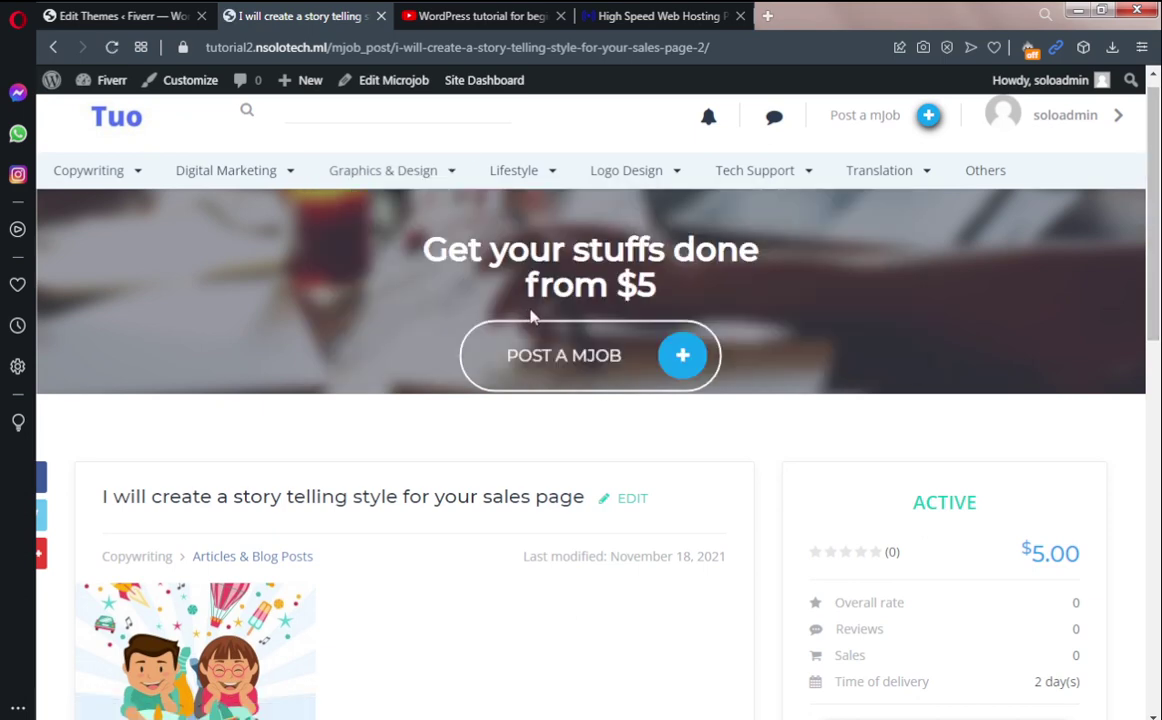
pyautogui.moveTo(1150, 259); pyautogui.dragTo(1158, 280)
pyautogui.moveTo(1158, 331); pyautogui.dragTo(1158, 338)
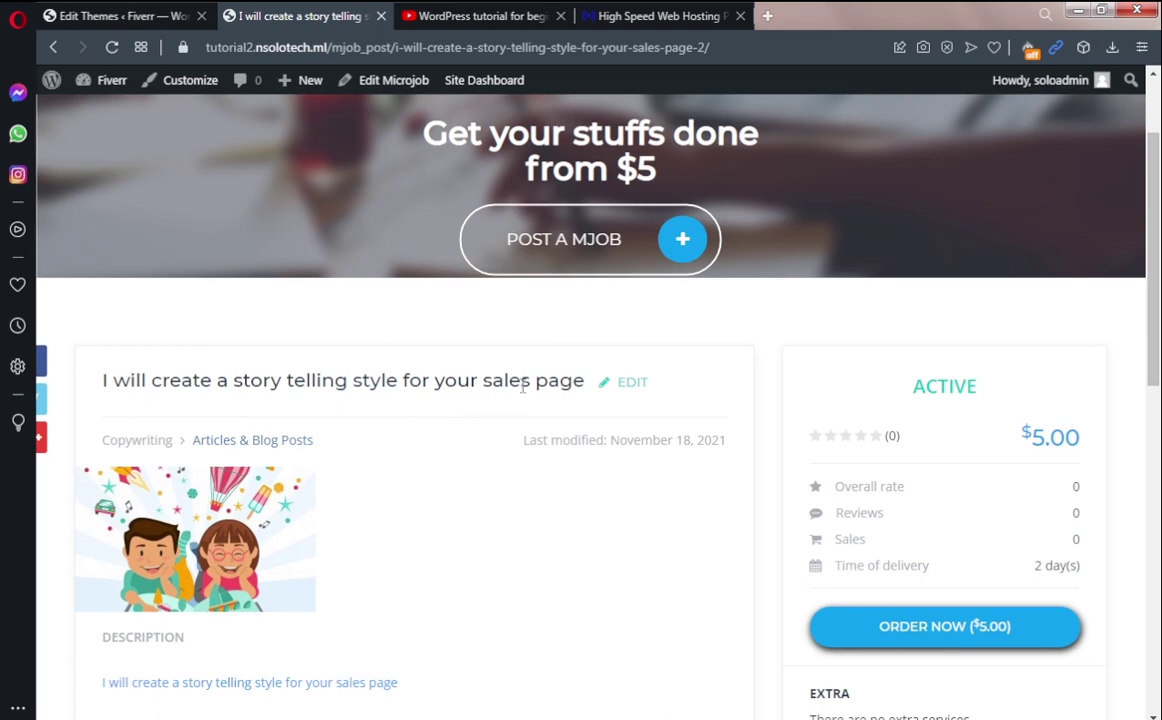
pyautogui.moveTo(1156, 313); pyautogui.dragTo(1160, 359)
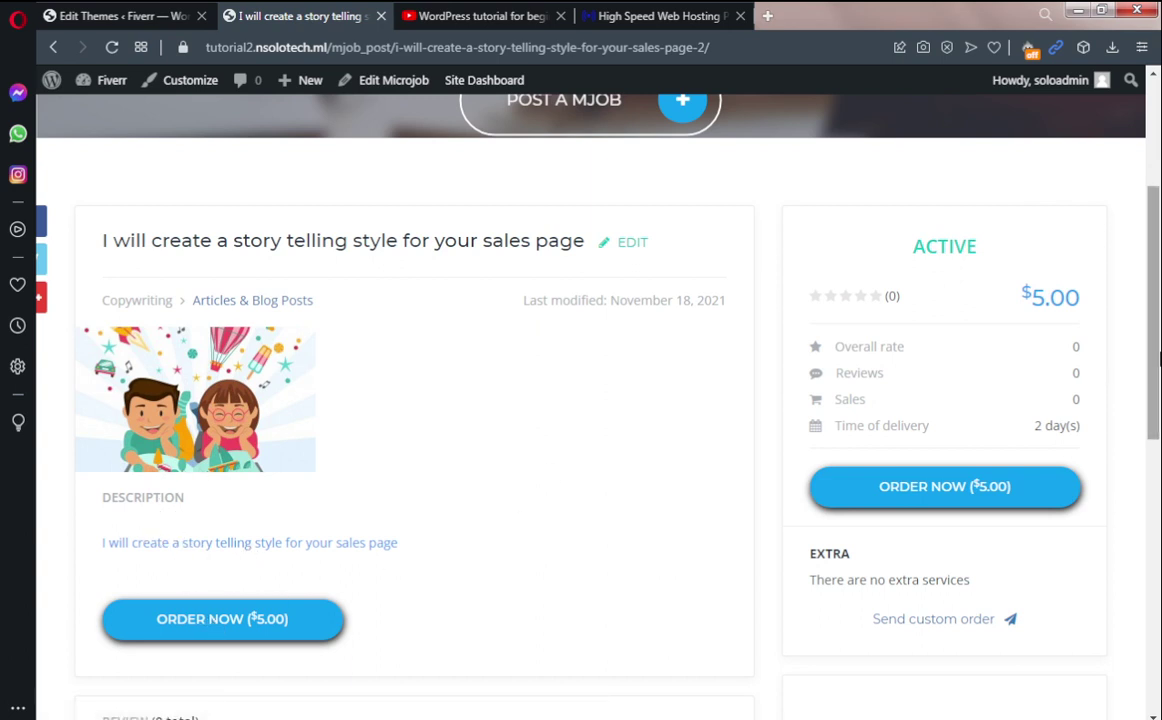
pyautogui.scroll(-1, 1158, 378)
pyautogui.scroll(-2, 1158, 378)
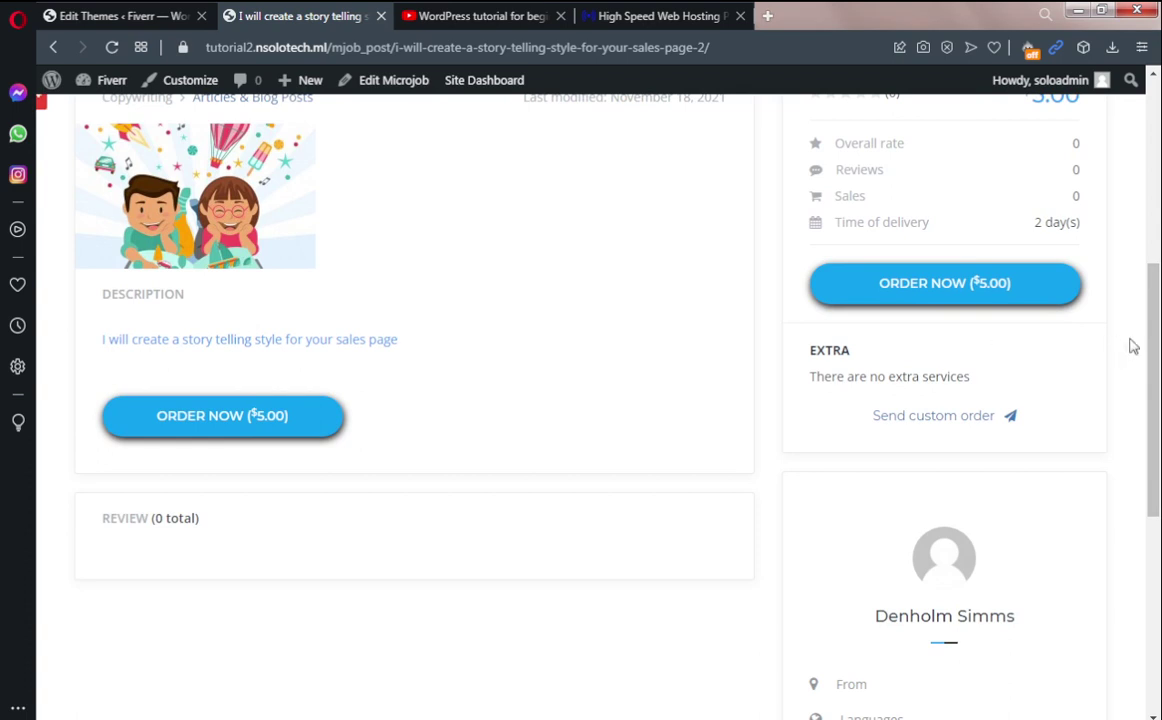
pyautogui.scroll(-1, 1131, 345)
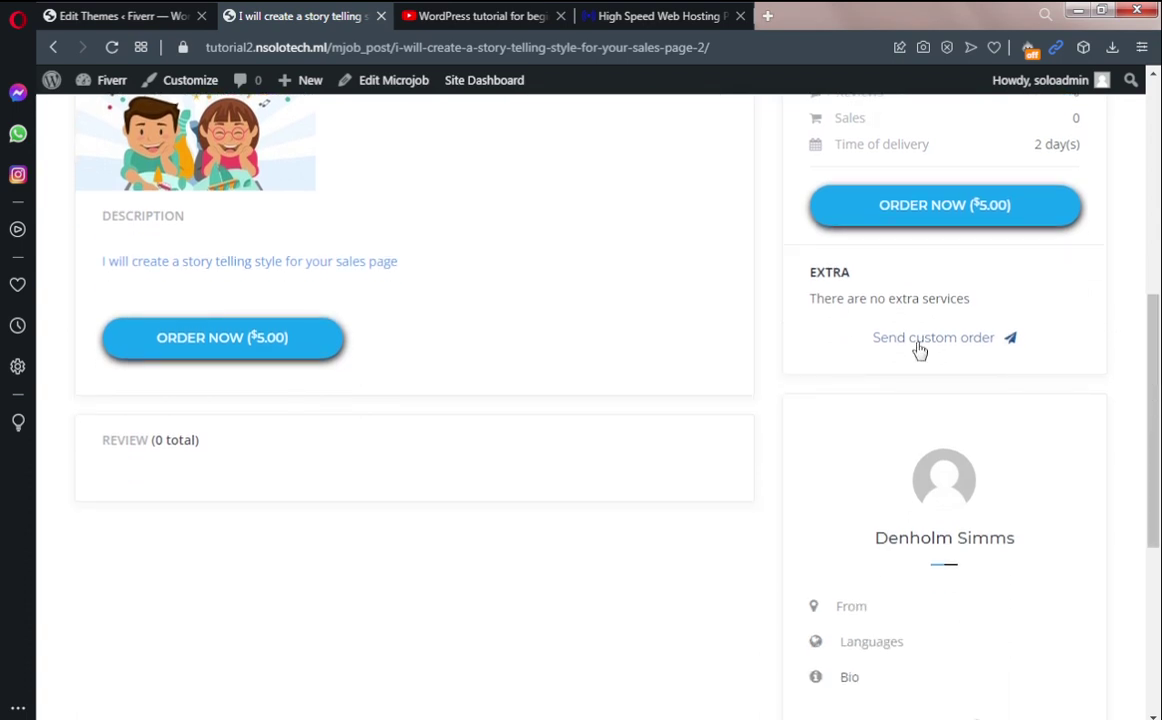
pyautogui.scroll(-2, 1076, 394)
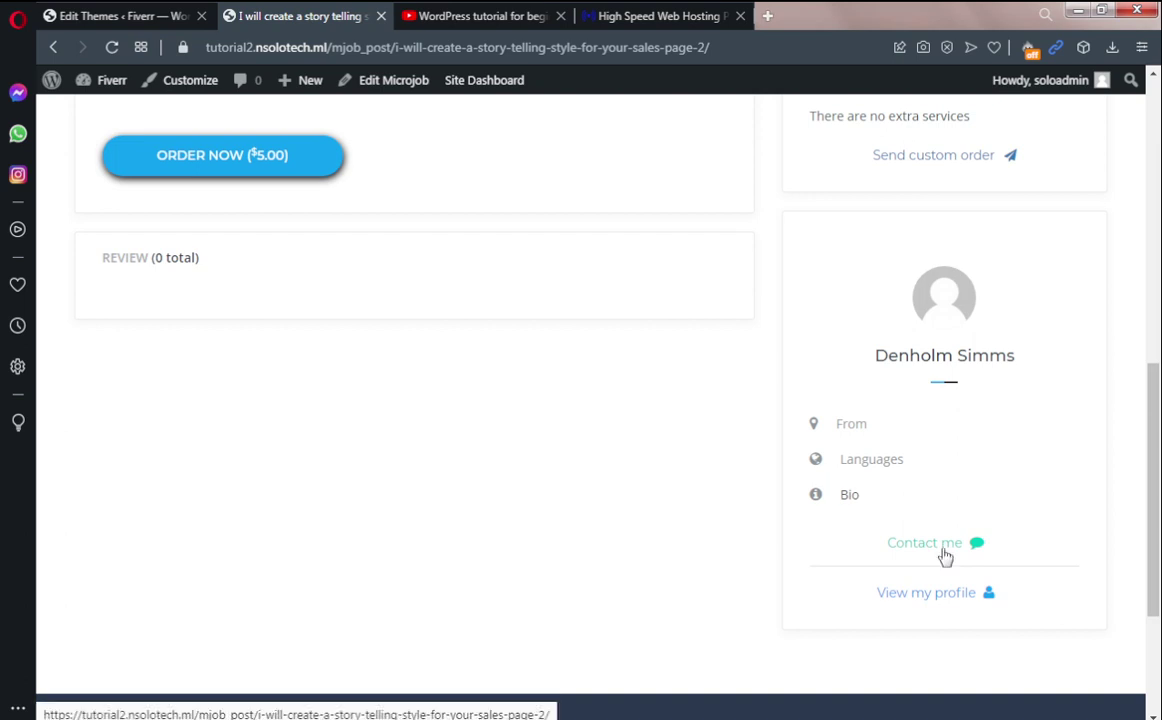
# Review the microjob page's header messaging, seller contact and profile links, footer, and Translation subcategories
pyautogui.moveTo(1157, 580); pyautogui.dragTo(1157, 300)
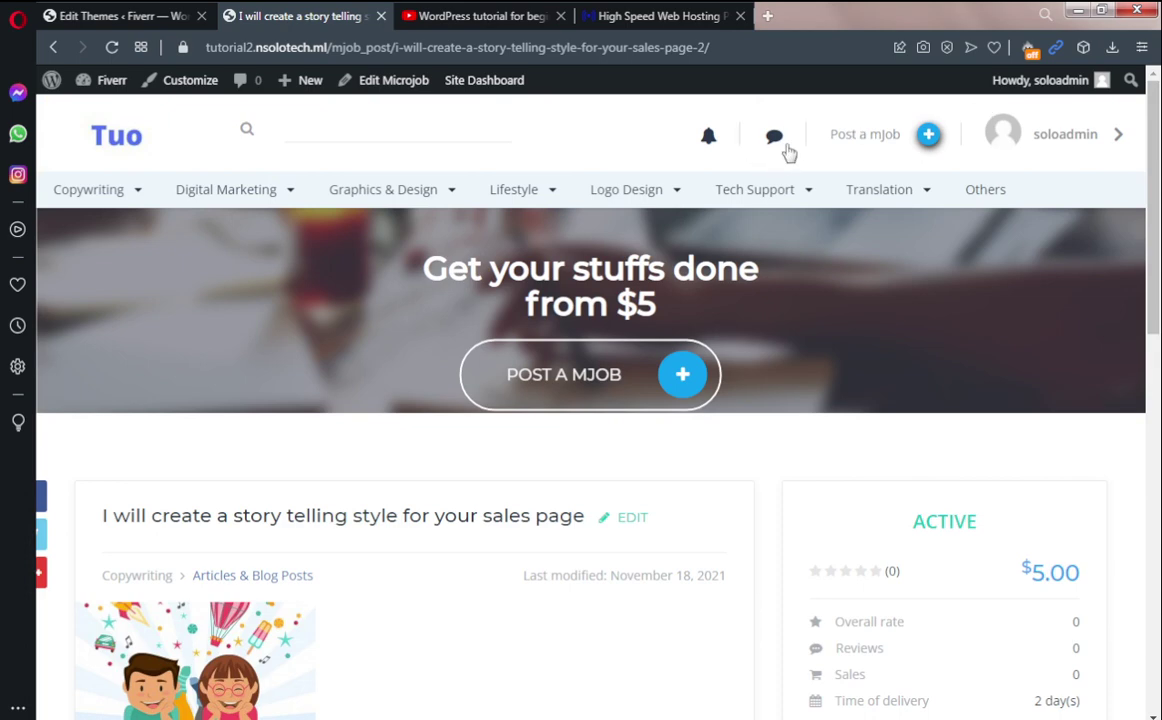
pyautogui.scroll(-10, 789, 152)
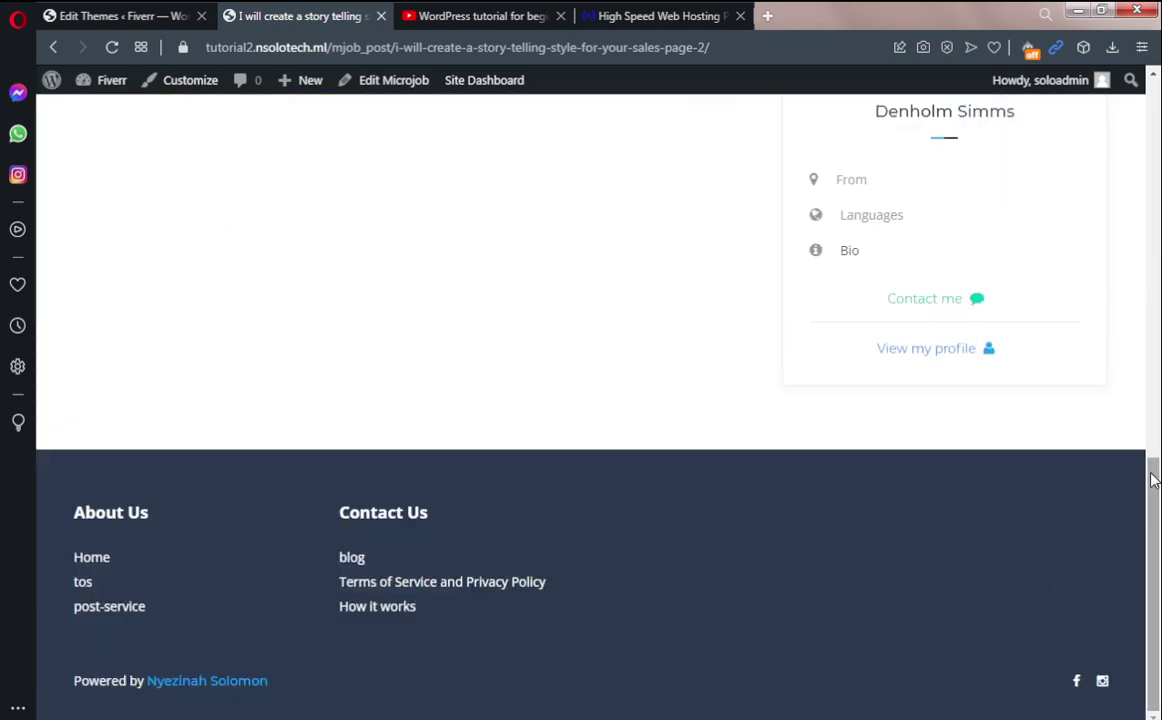
pyautogui.moveTo(1153, 480); pyautogui.dragTo(1153, 120)
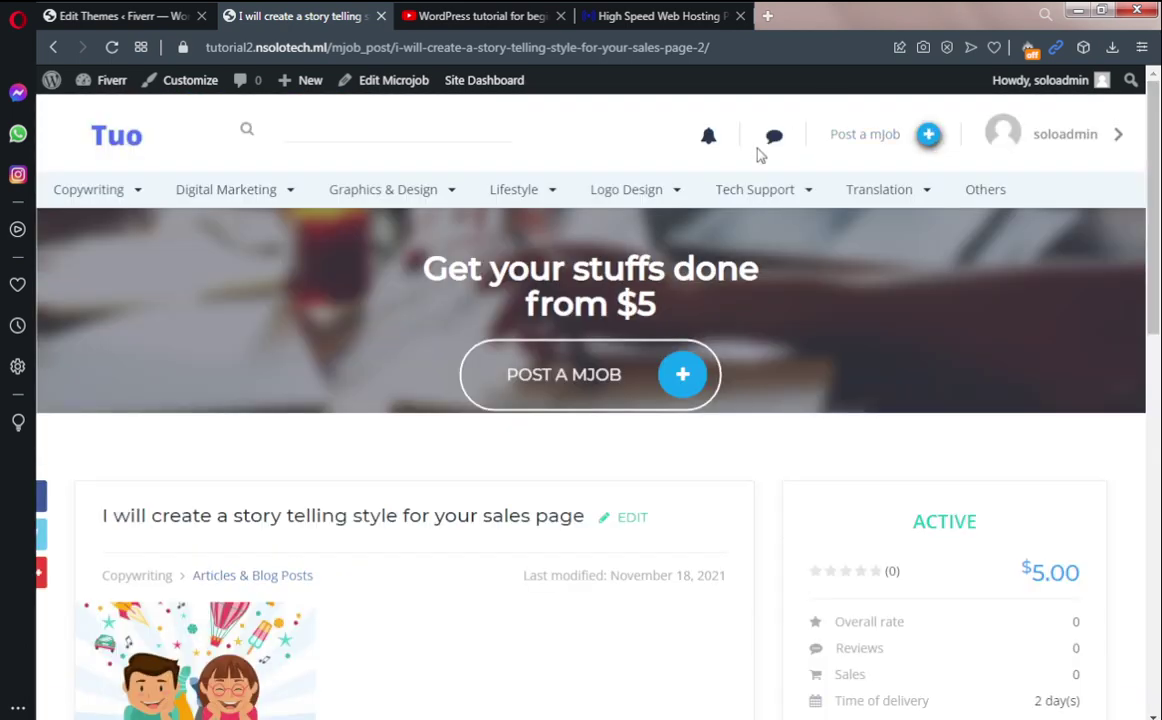
pyautogui.moveTo(1156, 240); pyautogui.dragTo(1157, 570)
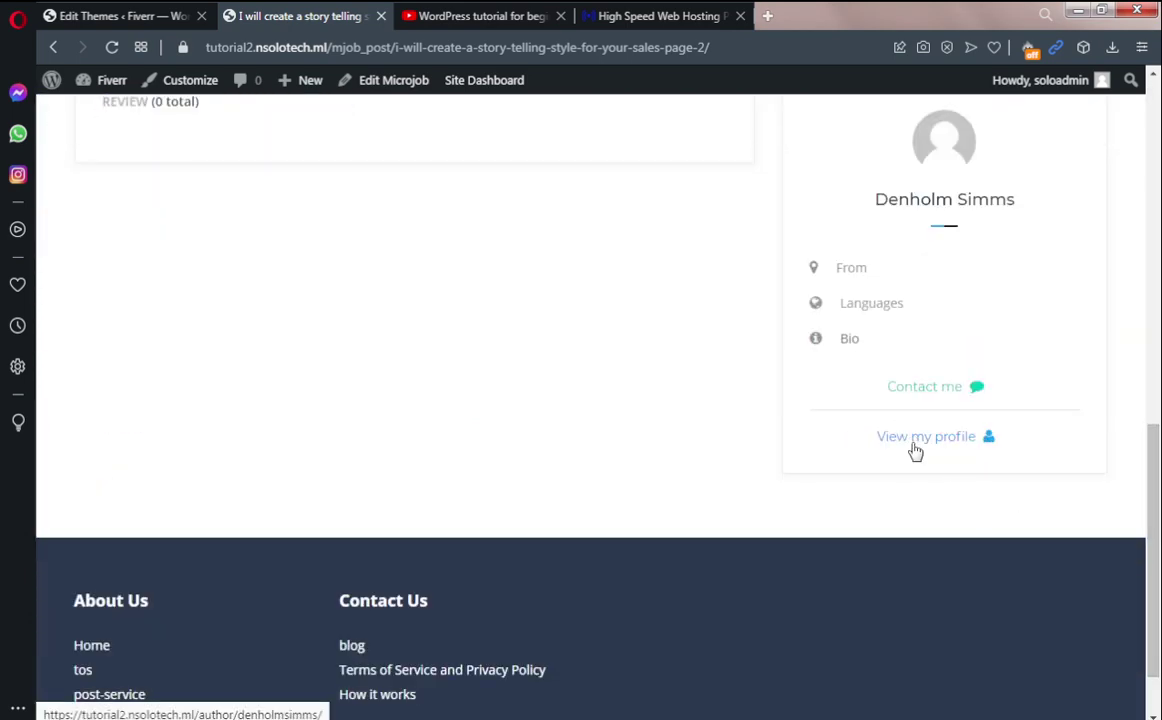
pyautogui.scroll(5, 1132, 515)
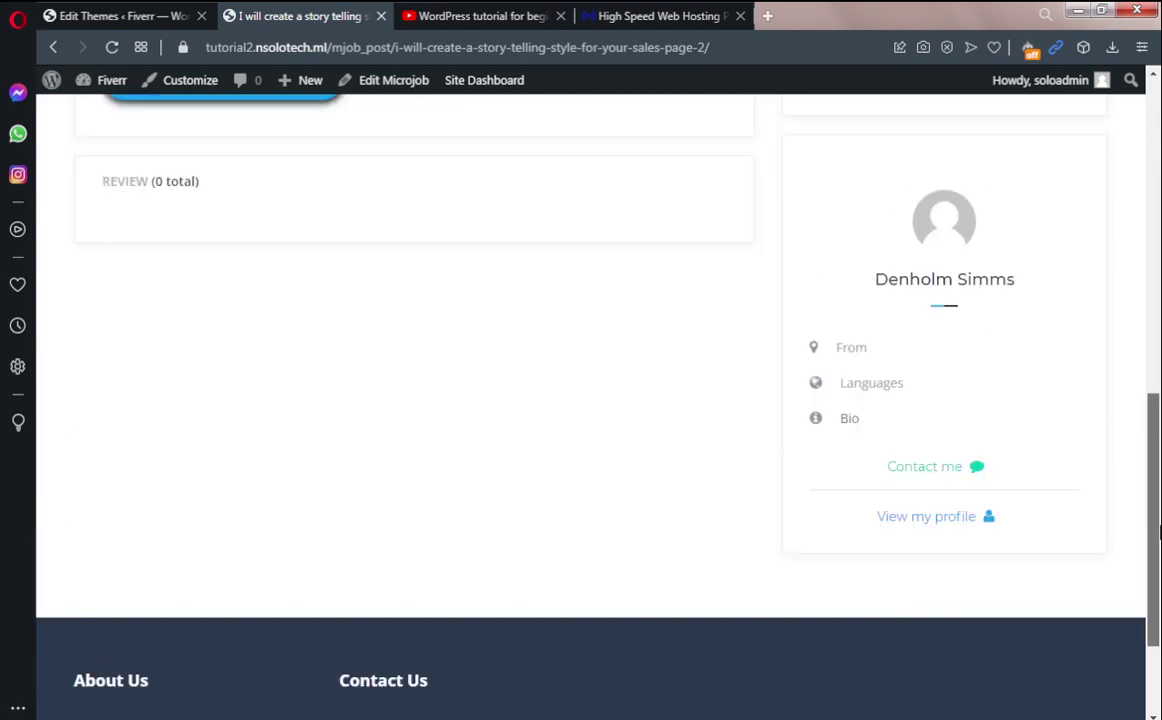
pyautogui.scroll(3, 1158, 368)
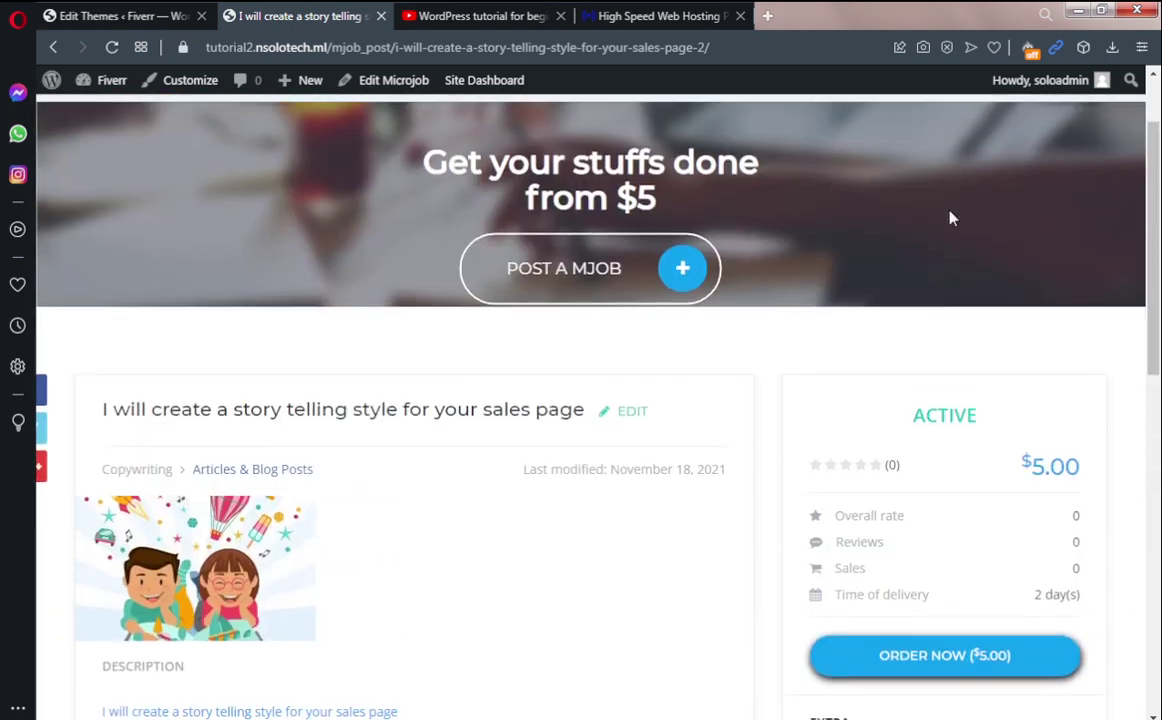
pyautogui.scroll(1, 1133, 250)
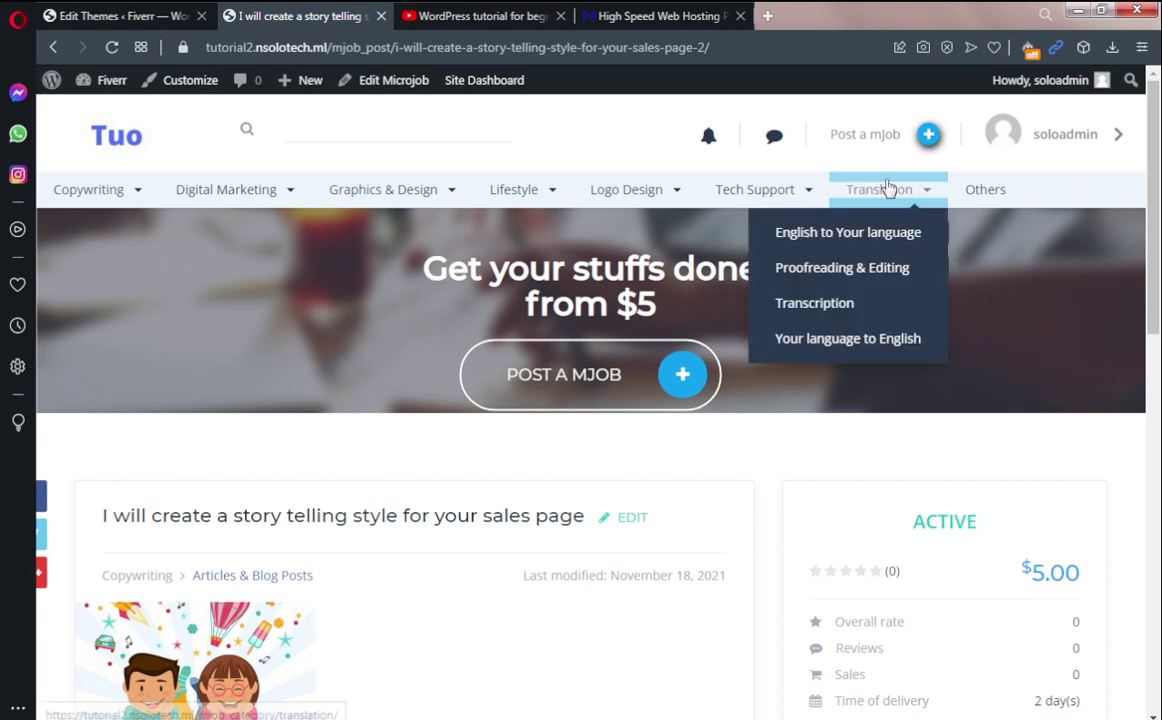
# Return to the site's homepage and highlight its web address
pyautogui.click(117, 146)
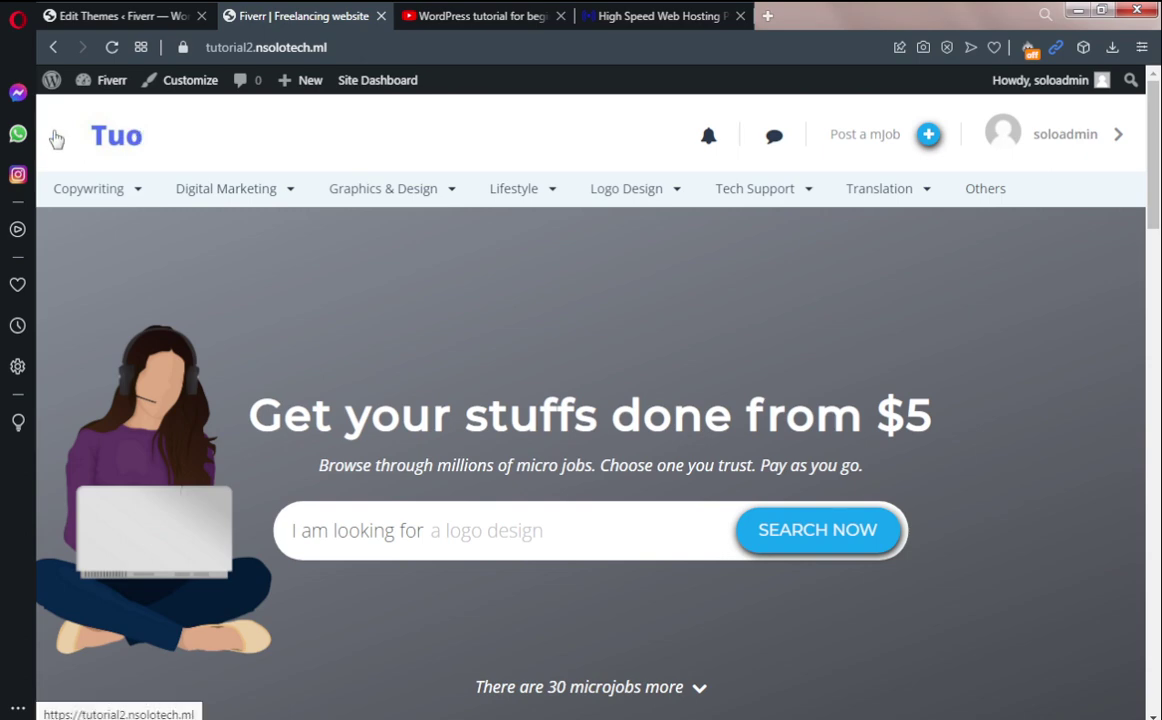
pyautogui.click(336, 51)
pyautogui.moveTo(336, 51); pyautogui.dragTo(201, 55)
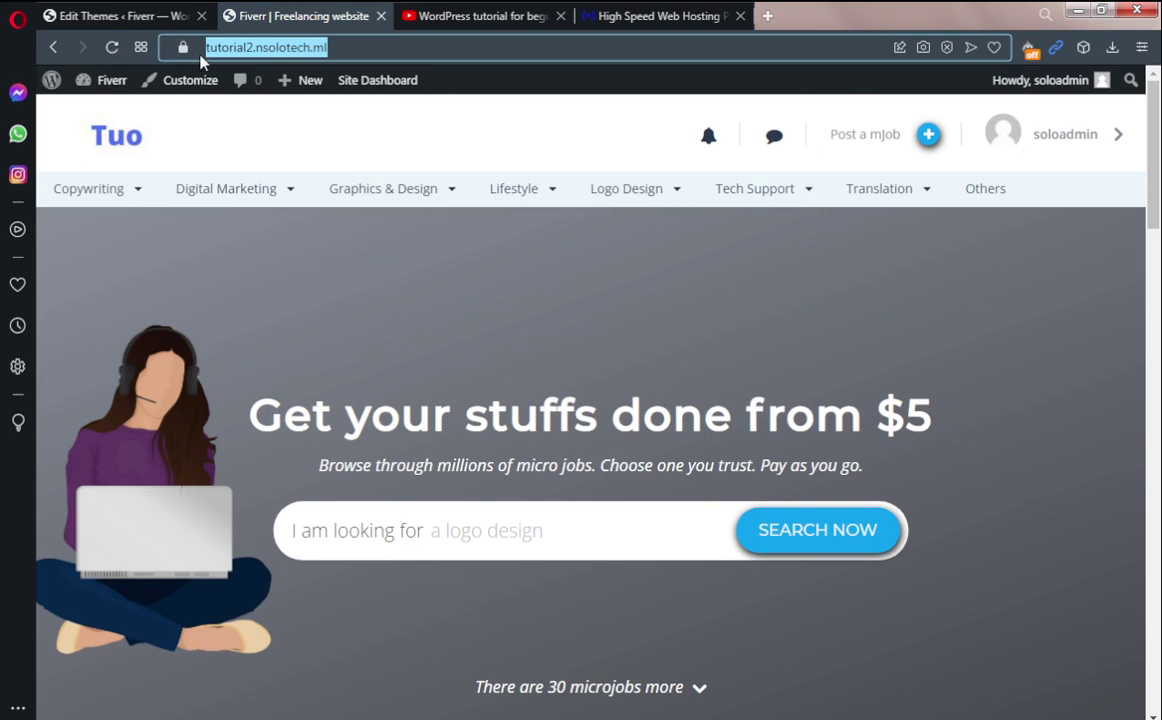
# Switch to the MakigoHost website, dismiss the Spin to Win popup and view the hosting plan pricing
pyautogui.click(648, 18)
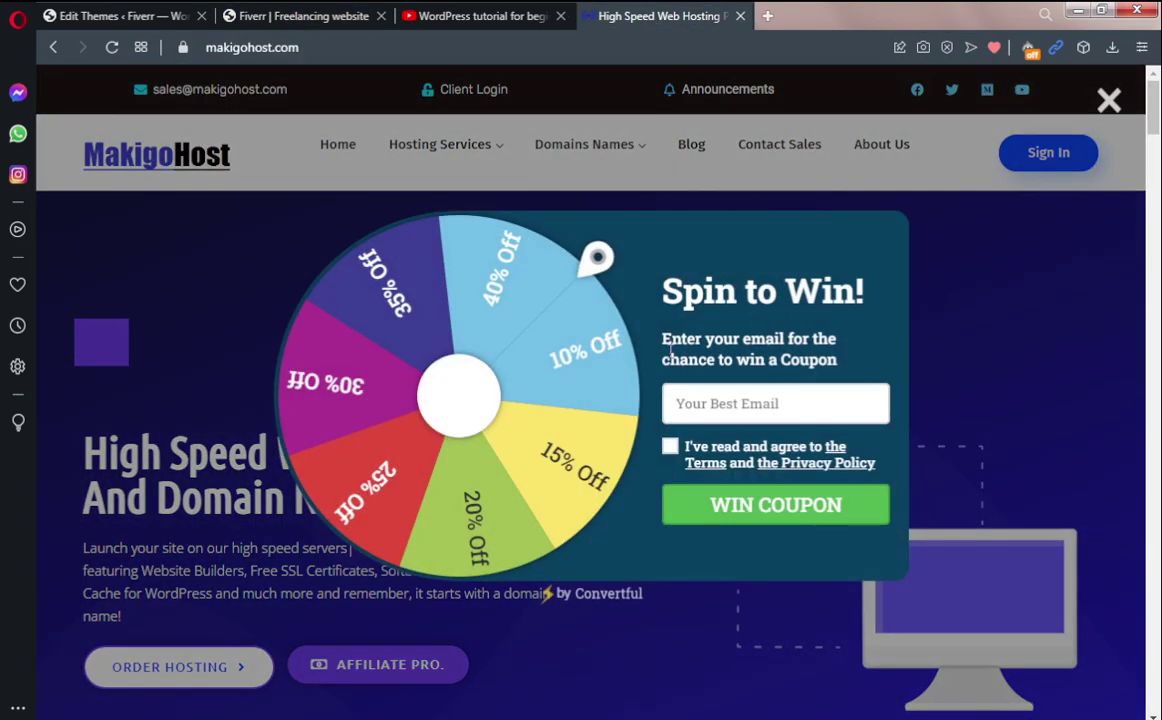
pyautogui.click(1108, 100)
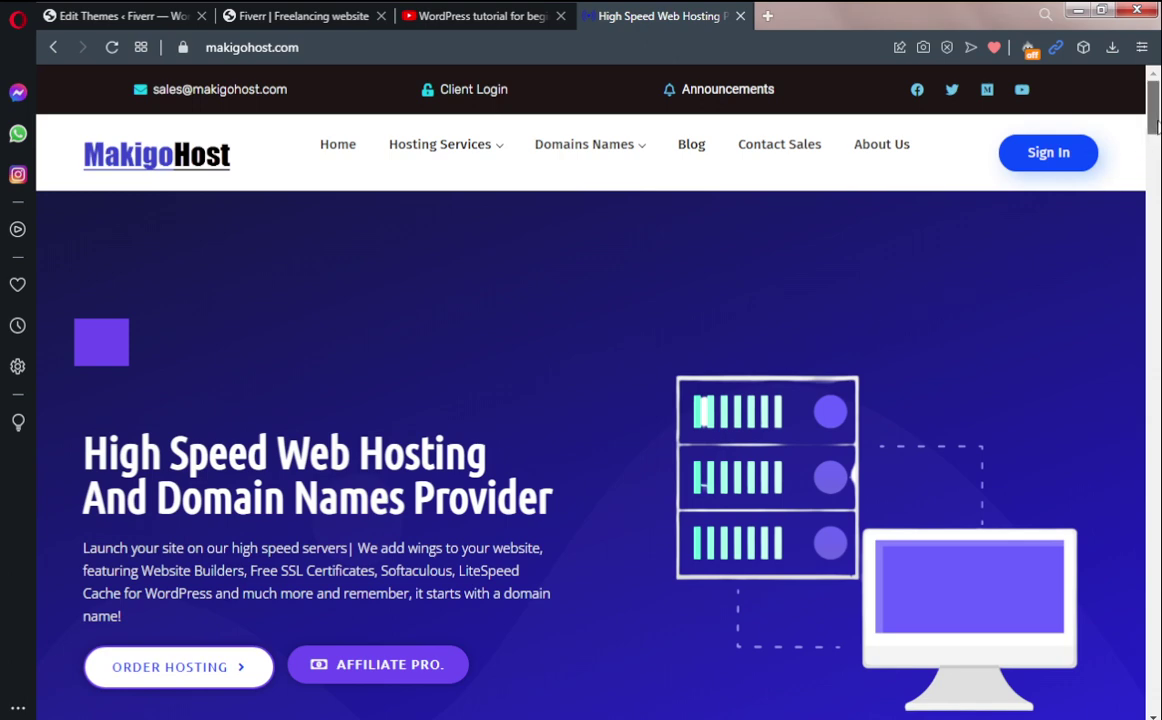
pyautogui.moveTo(1155, 125); pyautogui.dragTo(1155, 281)
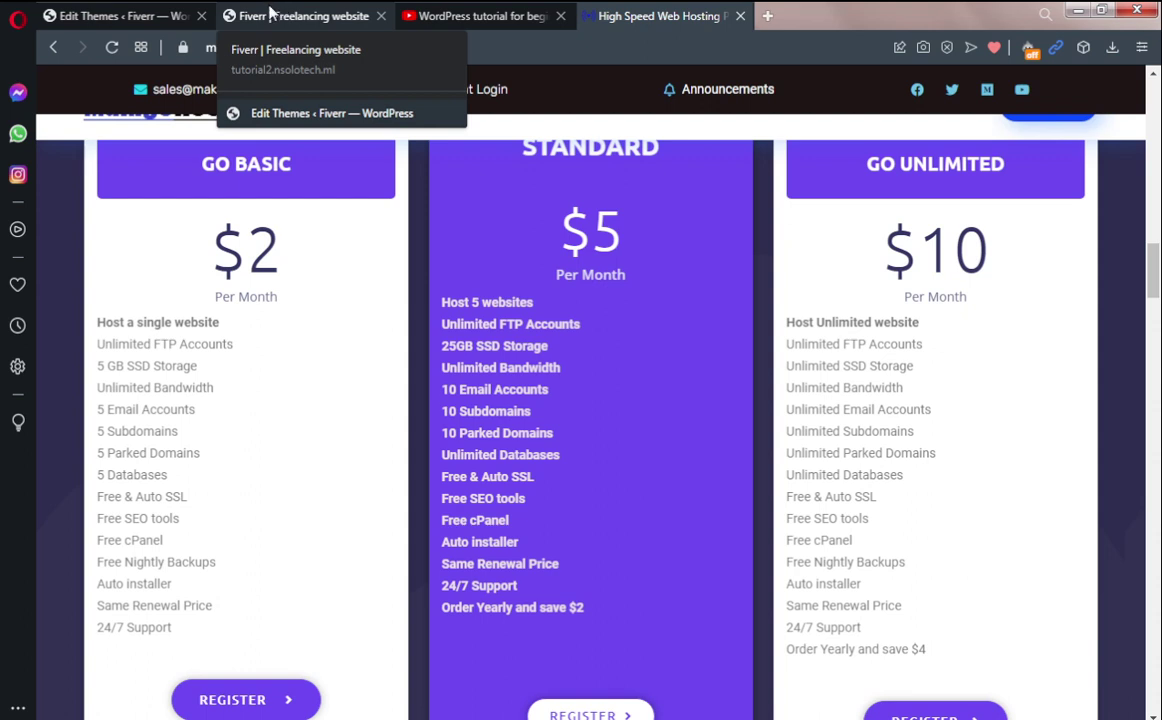
# Compare the freelancing site with the MakigoHost plans, and inspect the freelancing homepage's connection security information
pyautogui.click(270, 12)
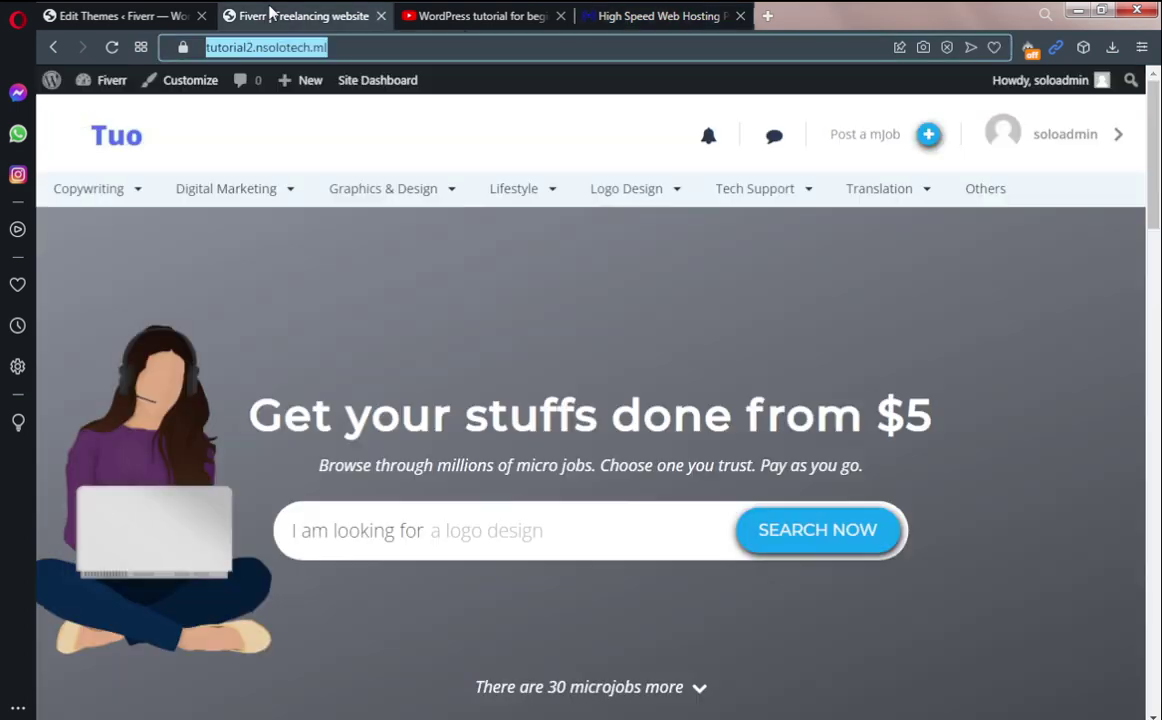
pyautogui.moveTo(1158, 178)
pyautogui.mouseDown()
pyautogui.moveTo(1158, 198)
pyautogui.moveTo(1158, 176)
pyautogui.mouseUp()
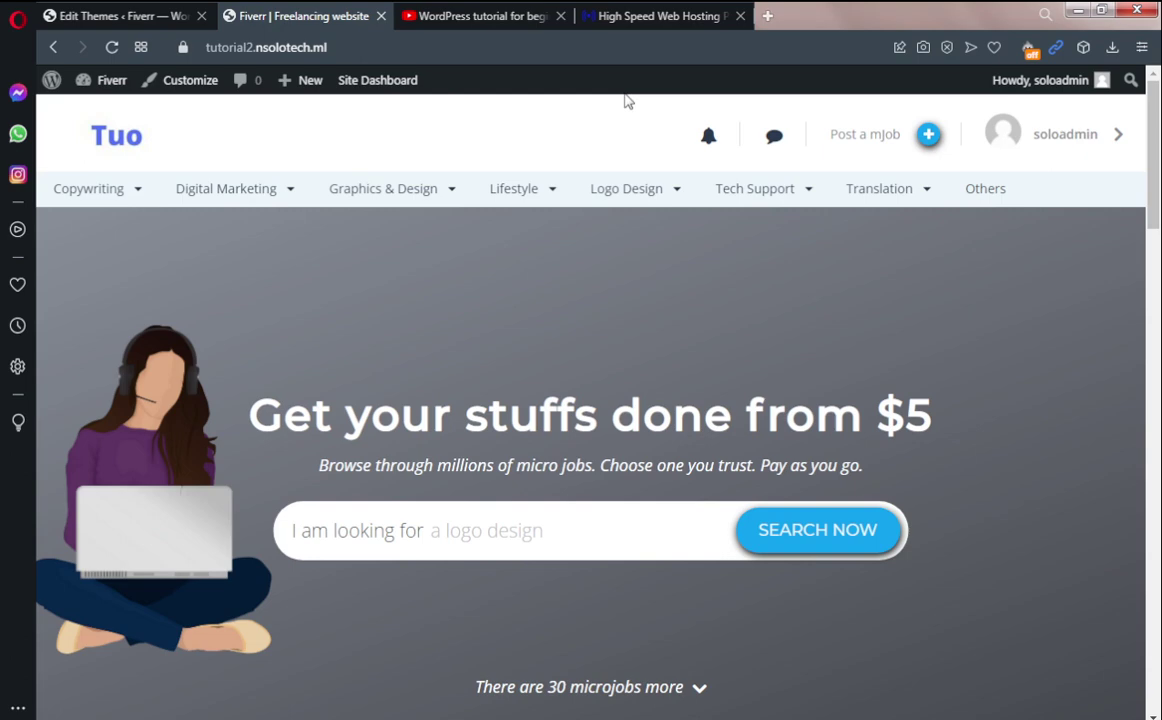
pyautogui.click(662, 16)
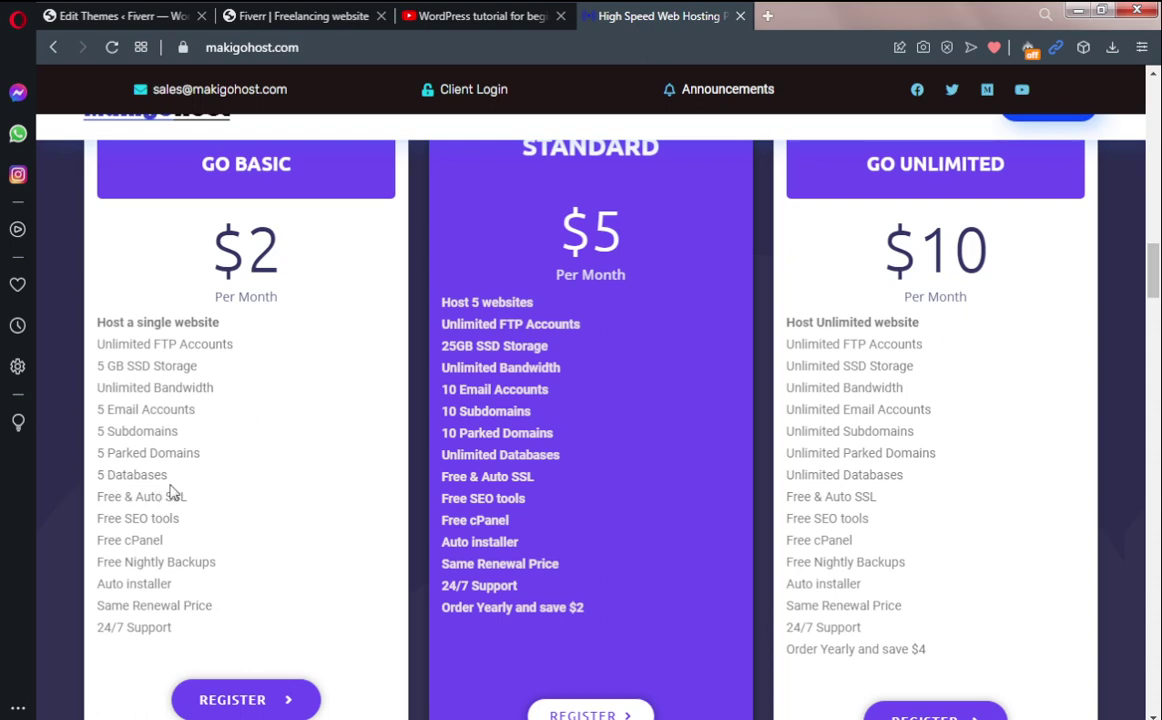
pyautogui.click(258, 14)
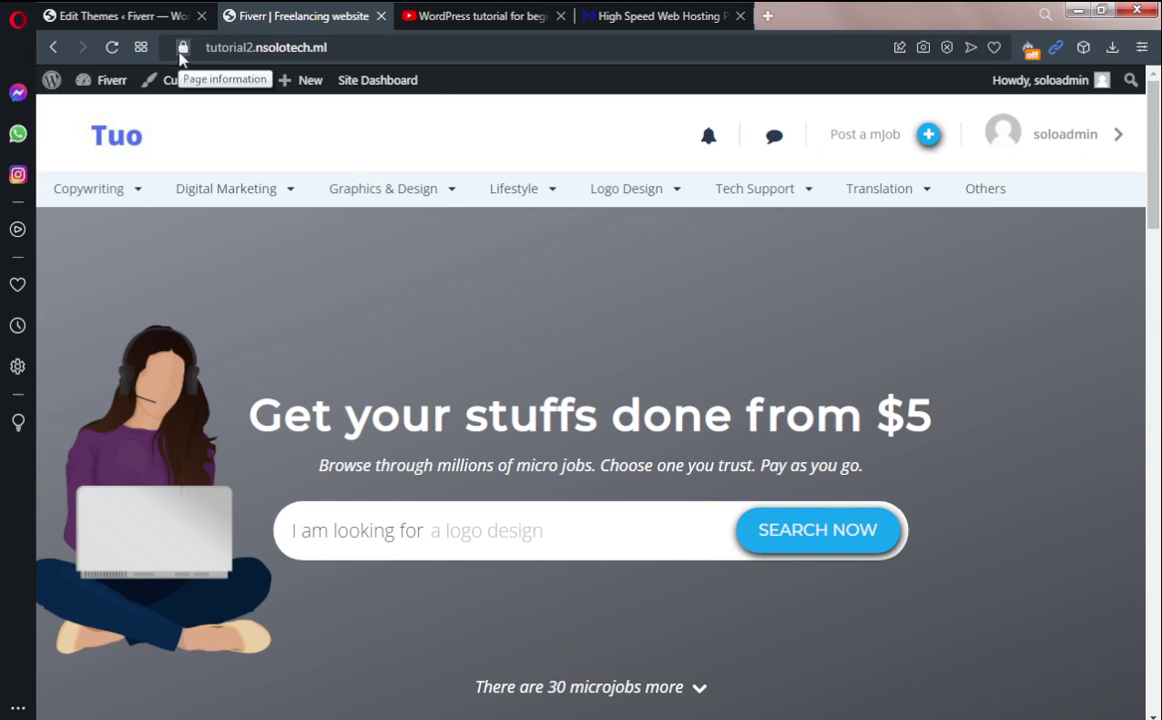
pyautogui.click(182, 50)
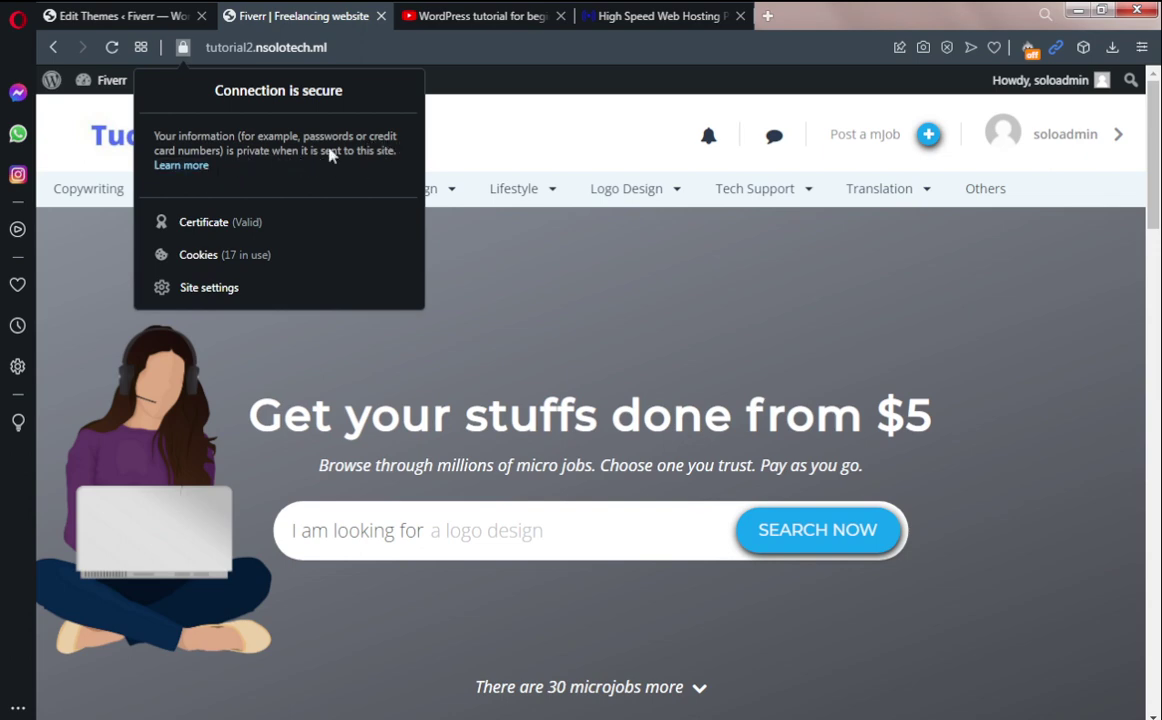
pyautogui.click(184, 55)
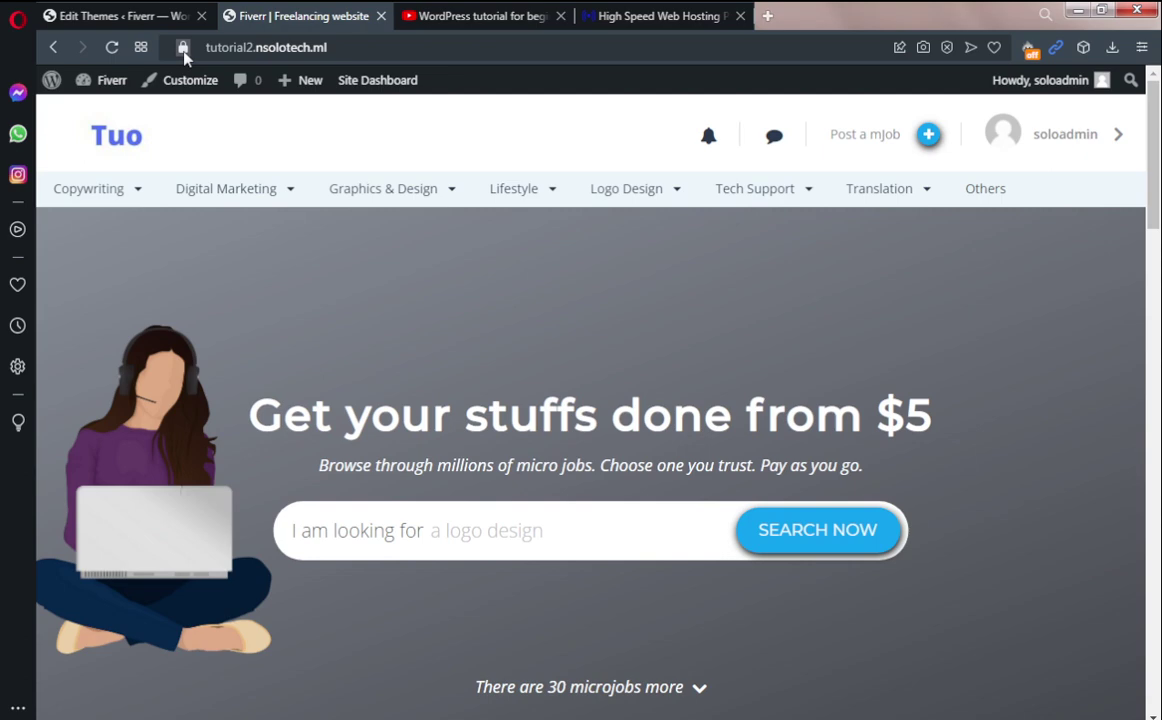
# Return to the MakigoHost hosting plans and start registering for the Go Basic plan at $2 per month
pyautogui.click(632, 16)
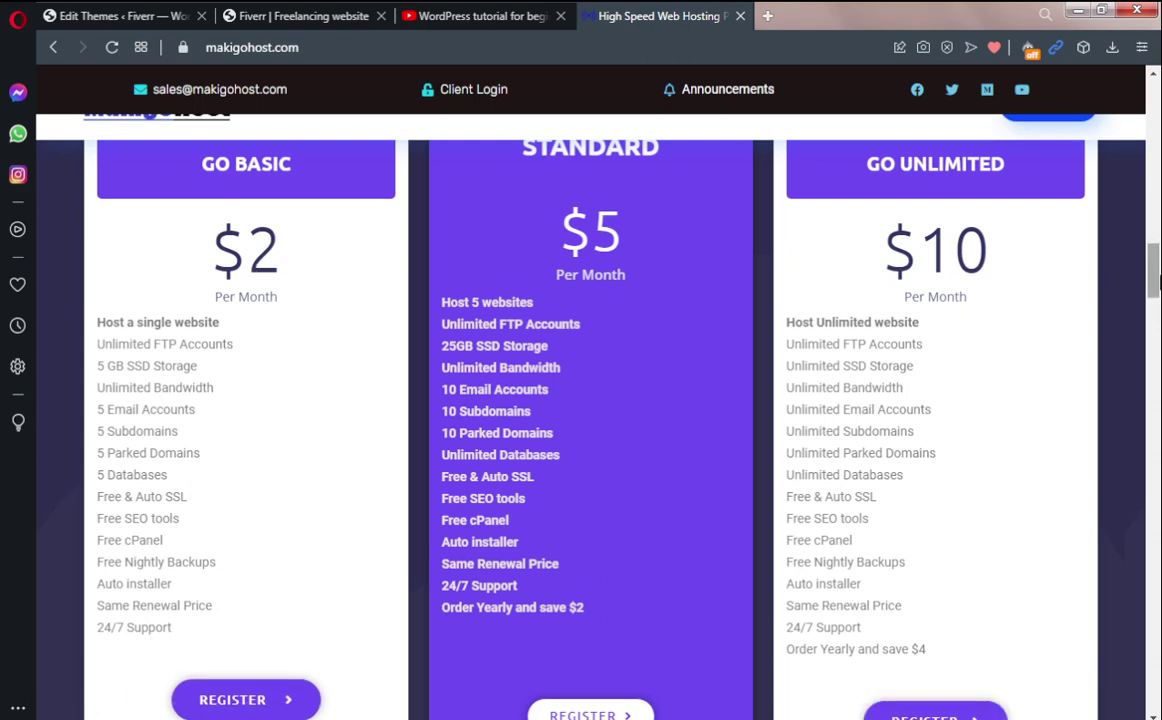
pyautogui.moveTo(1155, 268)
pyautogui.mouseDown()
pyautogui.moveTo(1155, 278)
pyautogui.moveTo(1155, 265)
pyautogui.mouseUp()
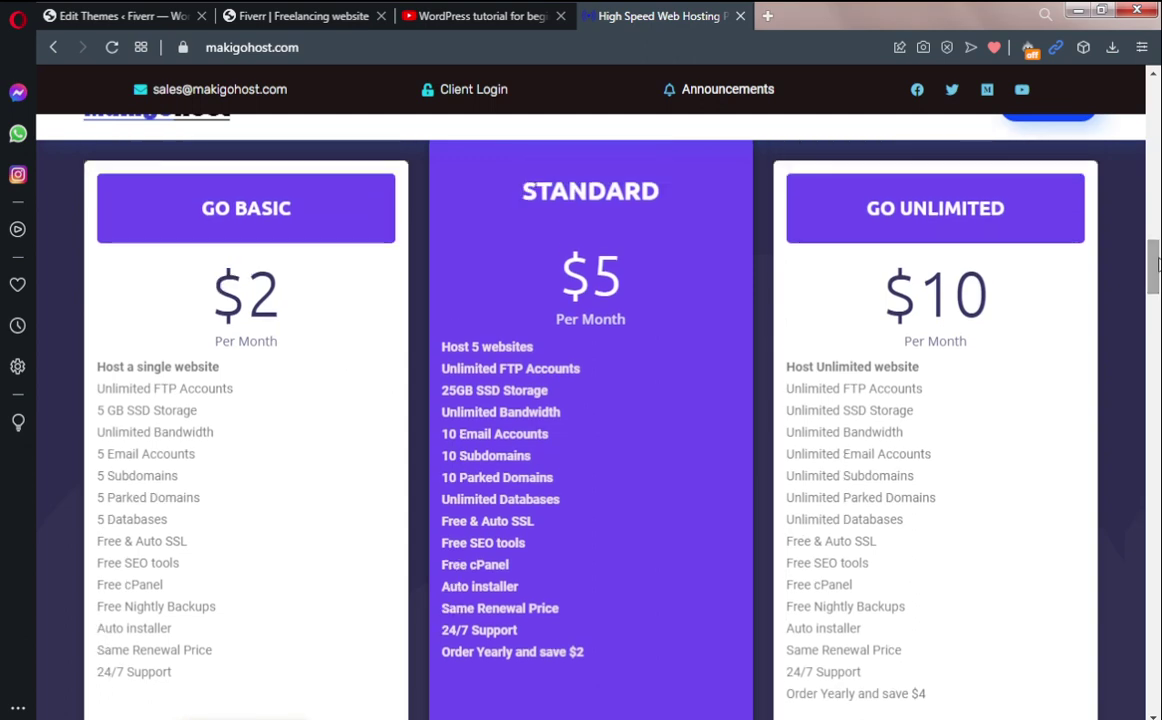
pyautogui.moveTo(1158, 262); pyautogui.dragTo(1158, 277)
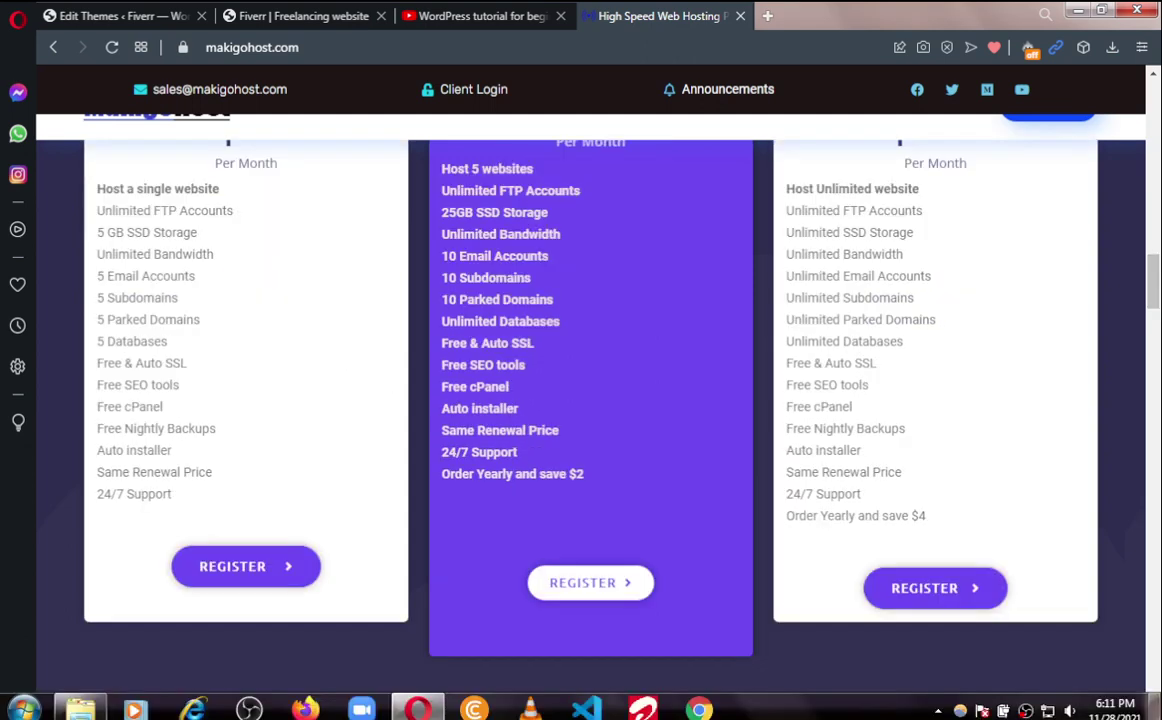
pyautogui.click(237, 570)
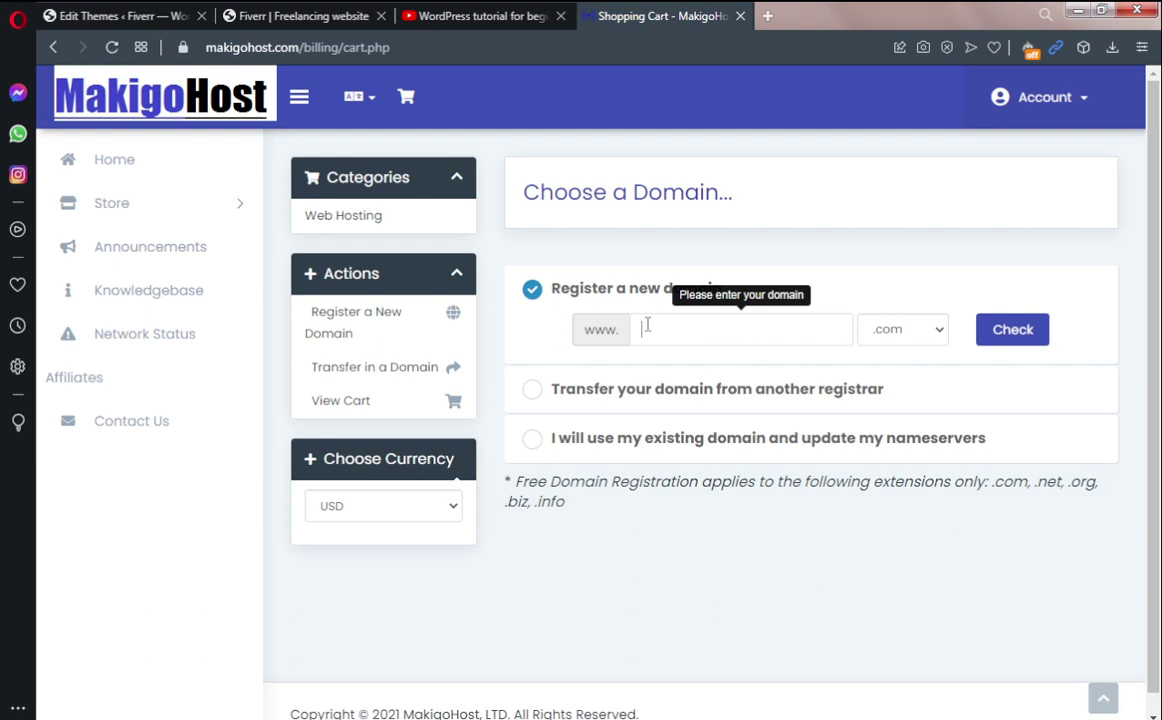
# Check the availability of the new domain webbildass with the .com extension and review the extension prices offered
pyautogui.write('webbildas')
pyautogui.write('s')
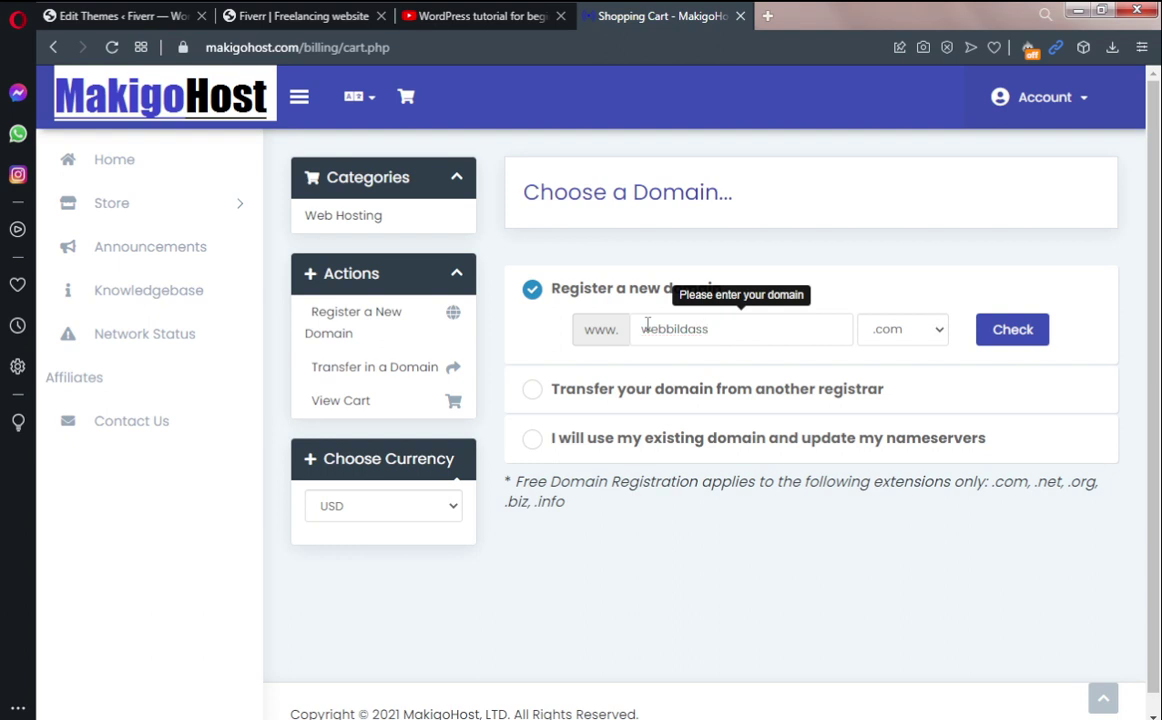
pyautogui.click(892, 340)
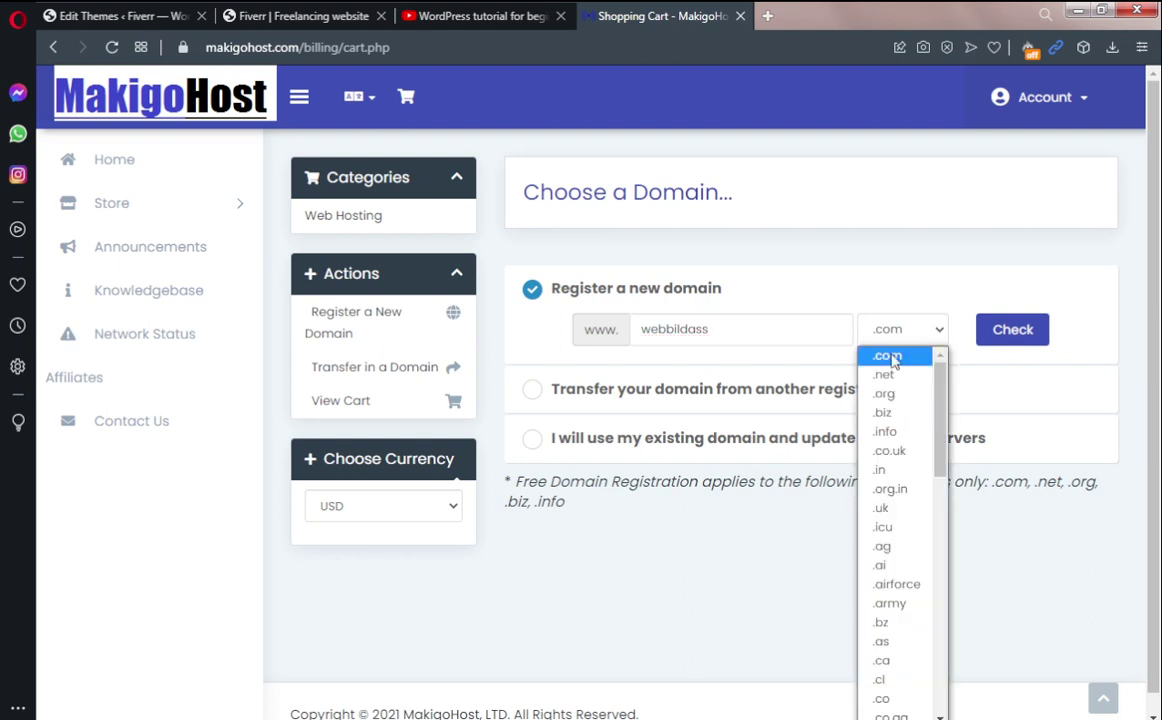
pyautogui.click(893, 358)
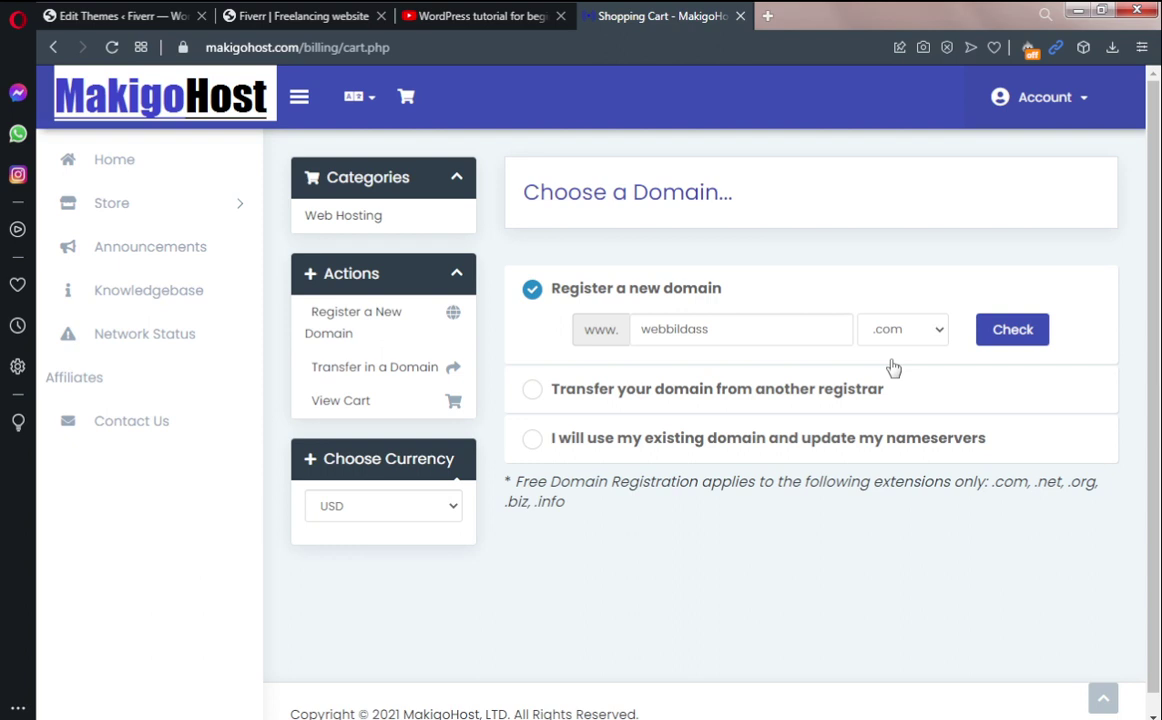
pyautogui.click(1017, 338)
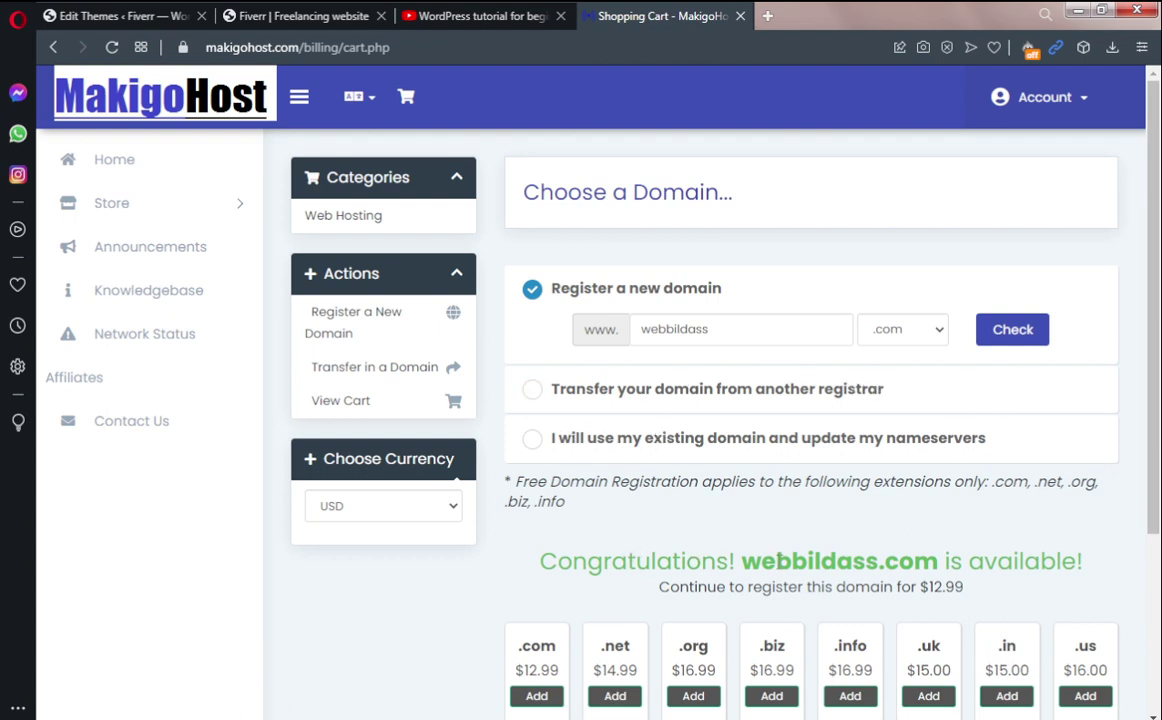
pyautogui.moveTo(1158, 462); pyautogui.dragTo(1159, 541)
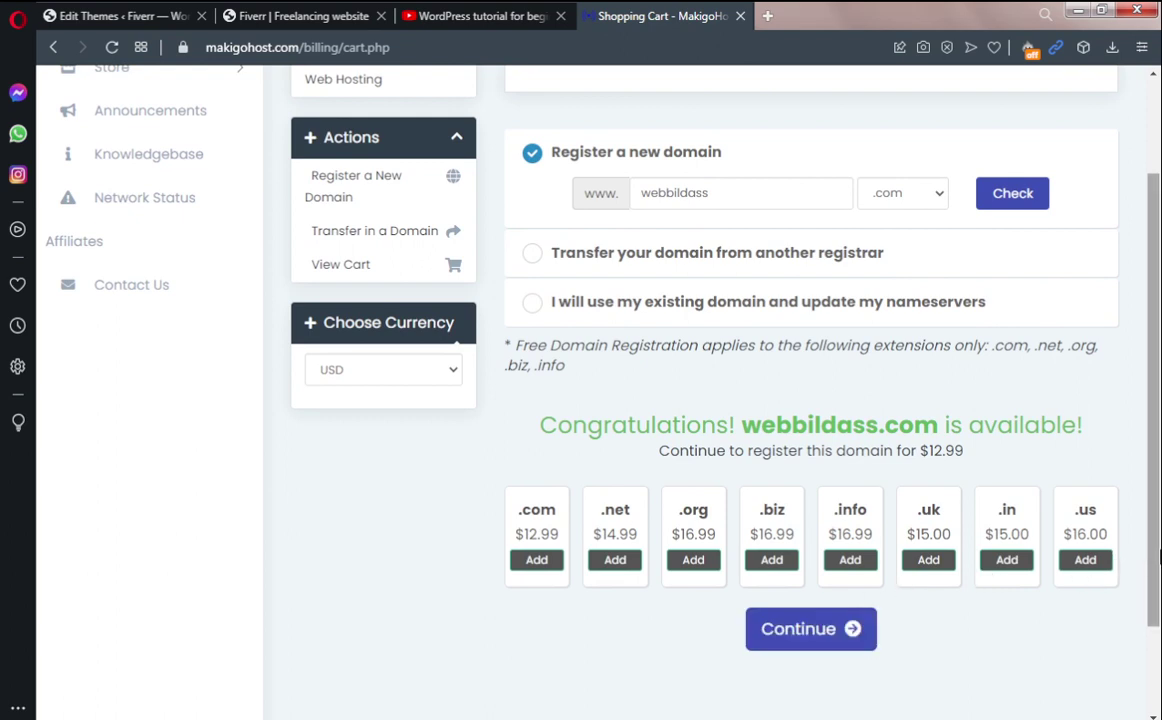
pyautogui.moveTo(1158, 560); pyautogui.dragTo(1157, 500)
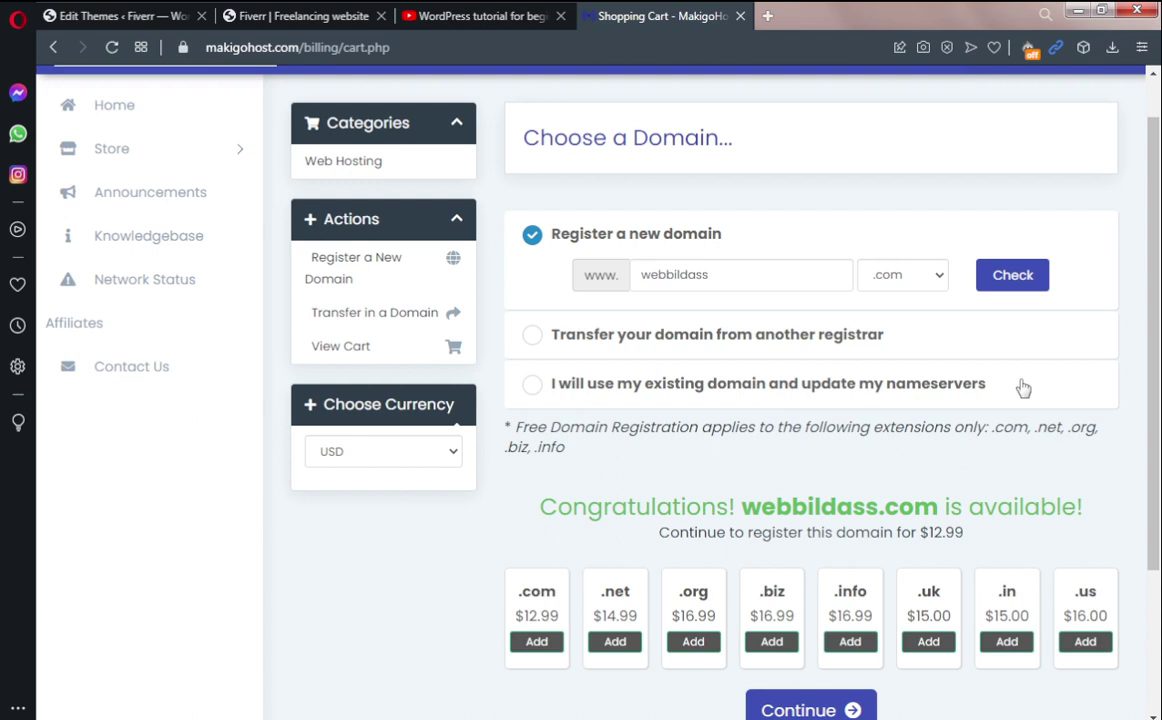
# Try the options for transferring a domain from another registrar and for using an existing domain
pyautogui.click(533, 336)
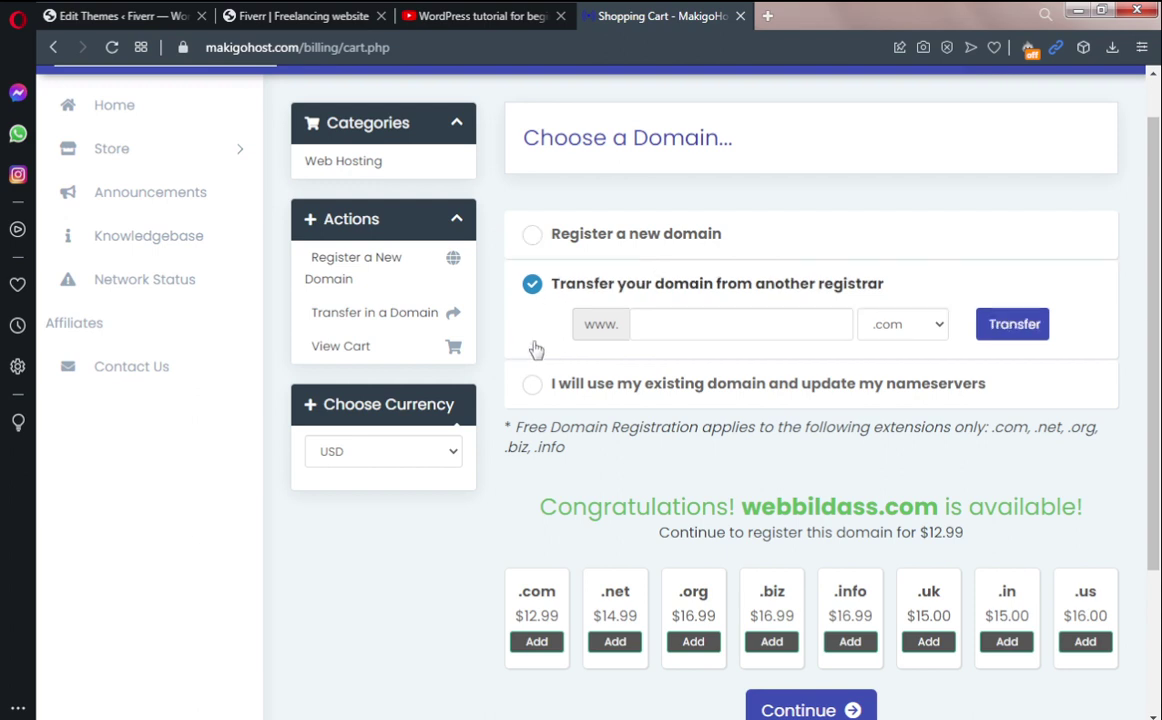
pyautogui.click(1002, 330)
pyautogui.click(606, 388)
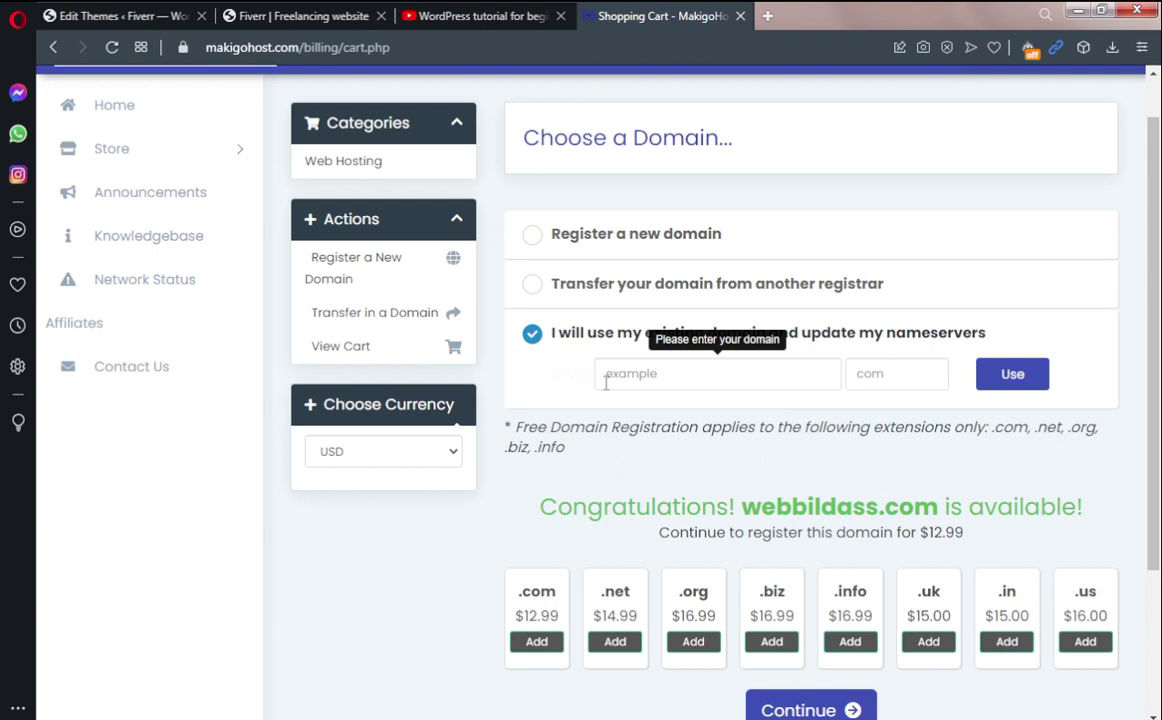
# Choose registering a new domain again and continue the order with webbildass.com
pyautogui.click(535, 237)
pyautogui.scroll(-1, 1158, 418)
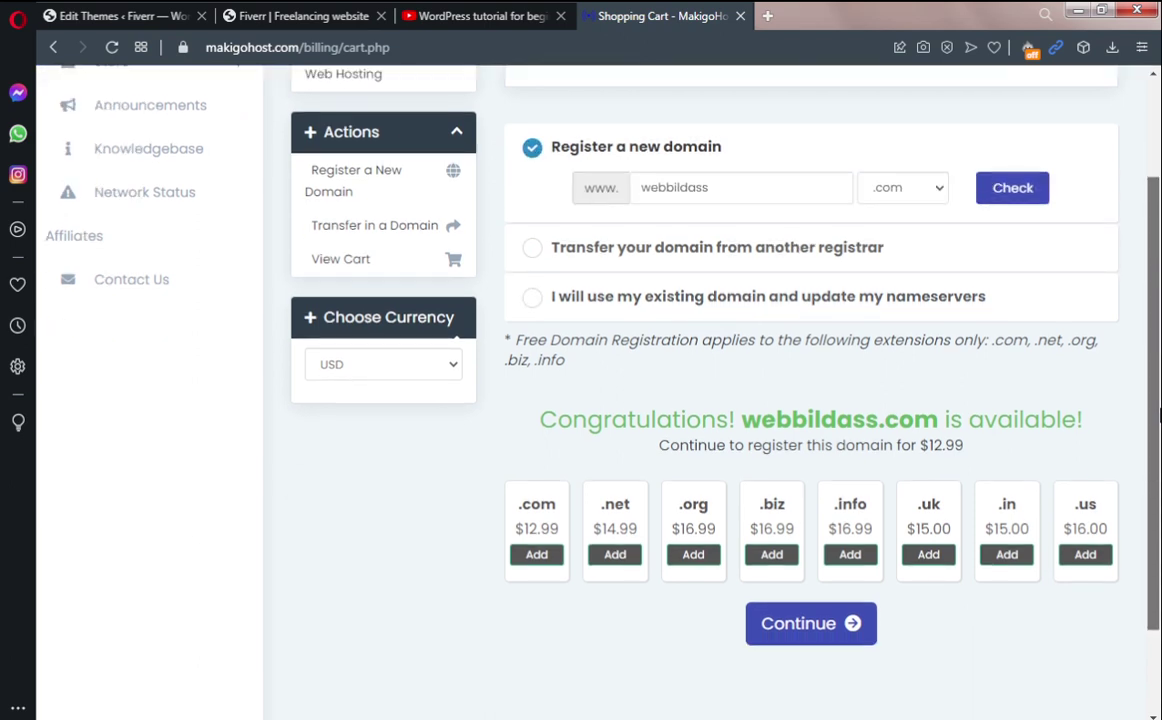
pyautogui.click(793, 627)
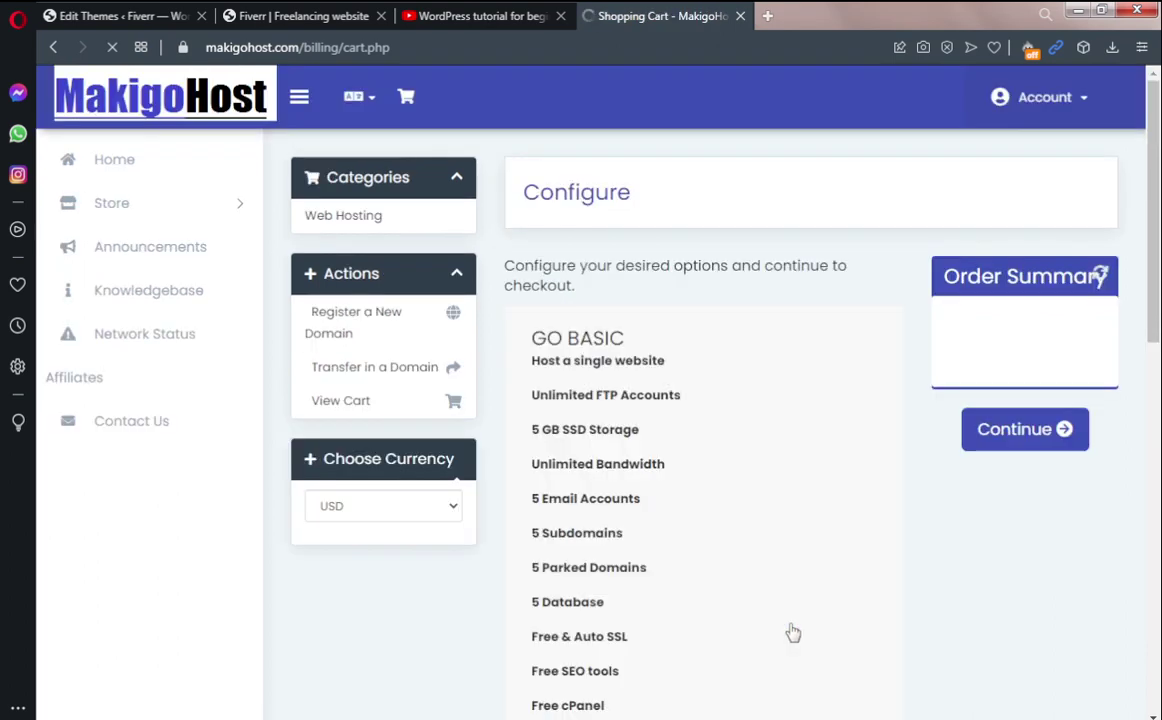
# Review the Go Basic plan's features and set its billing cycle to 12 months at $2.00
pyautogui.scroll(-5, 793, 632)
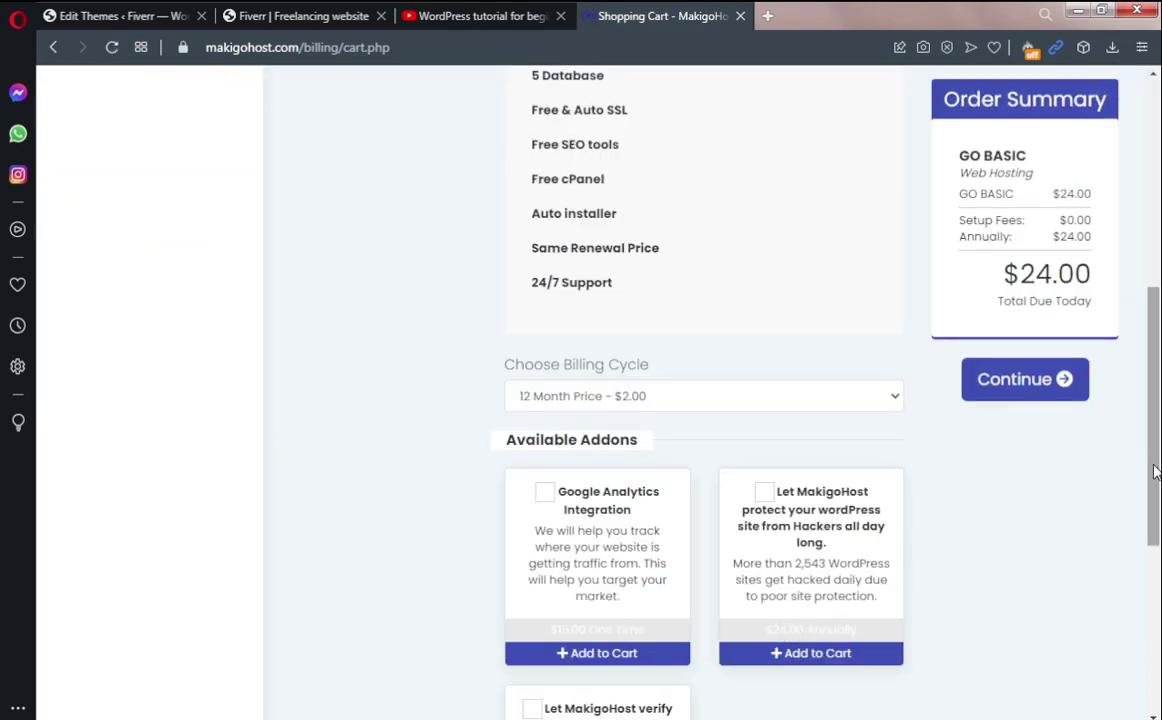
pyautogui.scroll(4, 1155, 472)
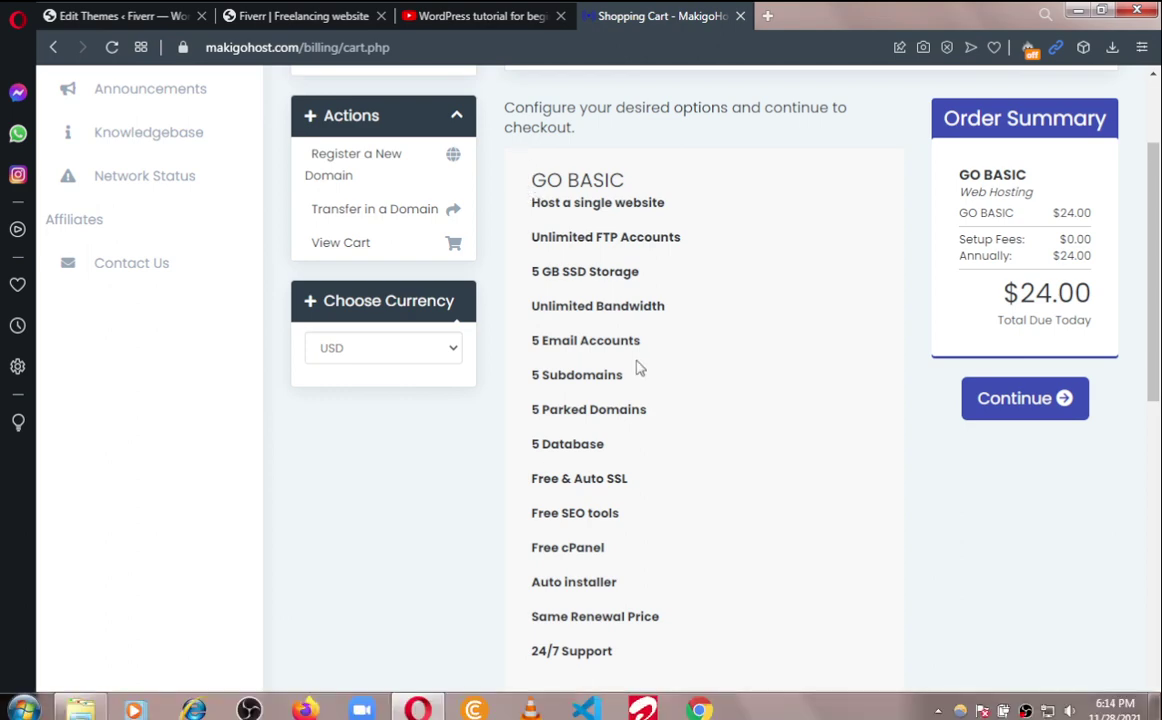
pyautogui.moveTo(1154, 340); pyautogui.dragTo(1157, 508)
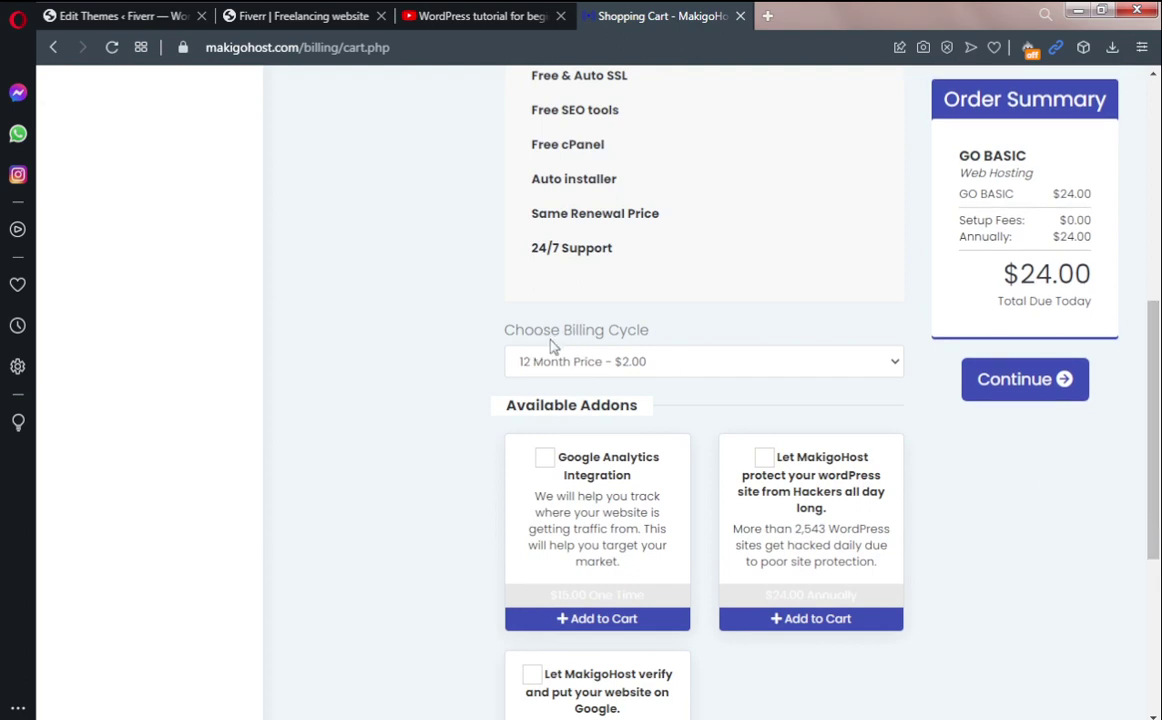
pyautogui.click(647, 364)
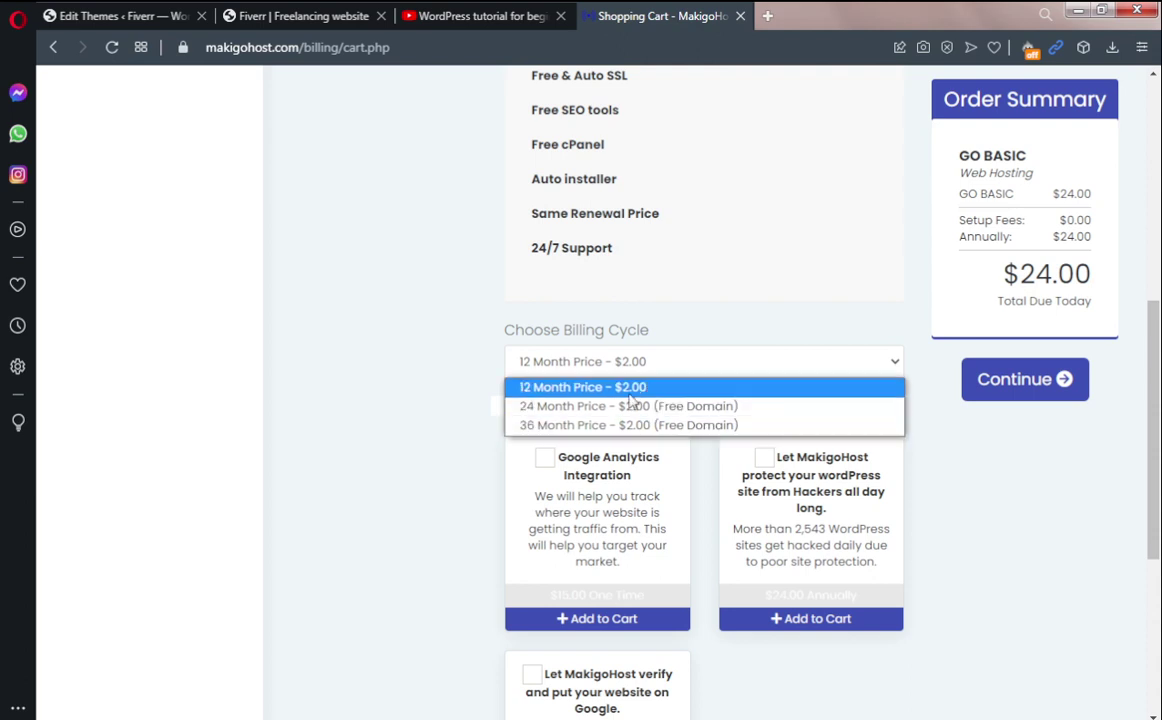
pyautogui.click(629, 393)
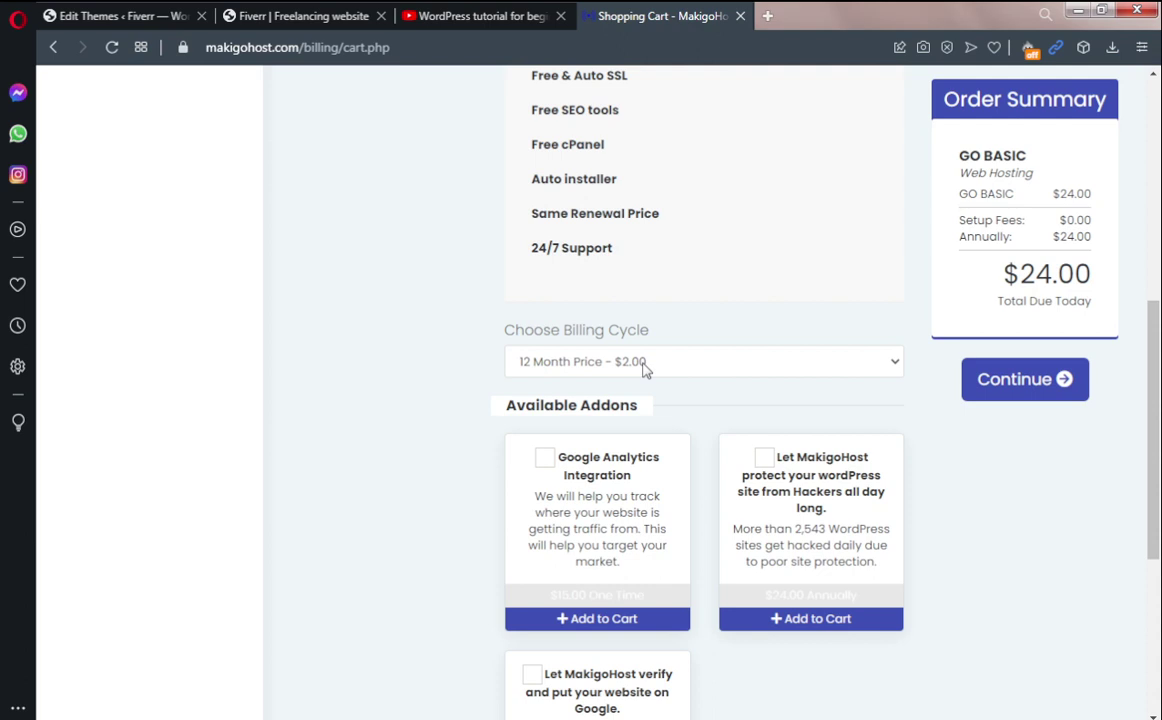
# Try the 24-month billing cycle with free domain and restore the 12-month cycle at $2.00
pyautogui.click(645, 365)
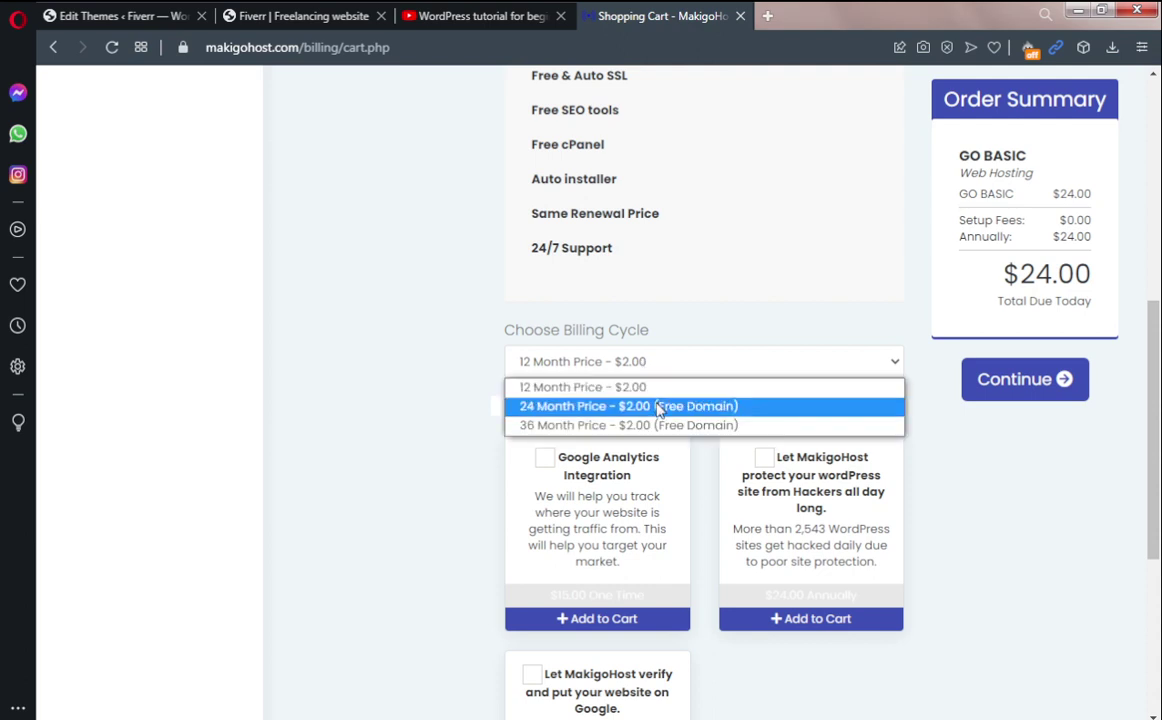
pyautogui.click(658, 406)
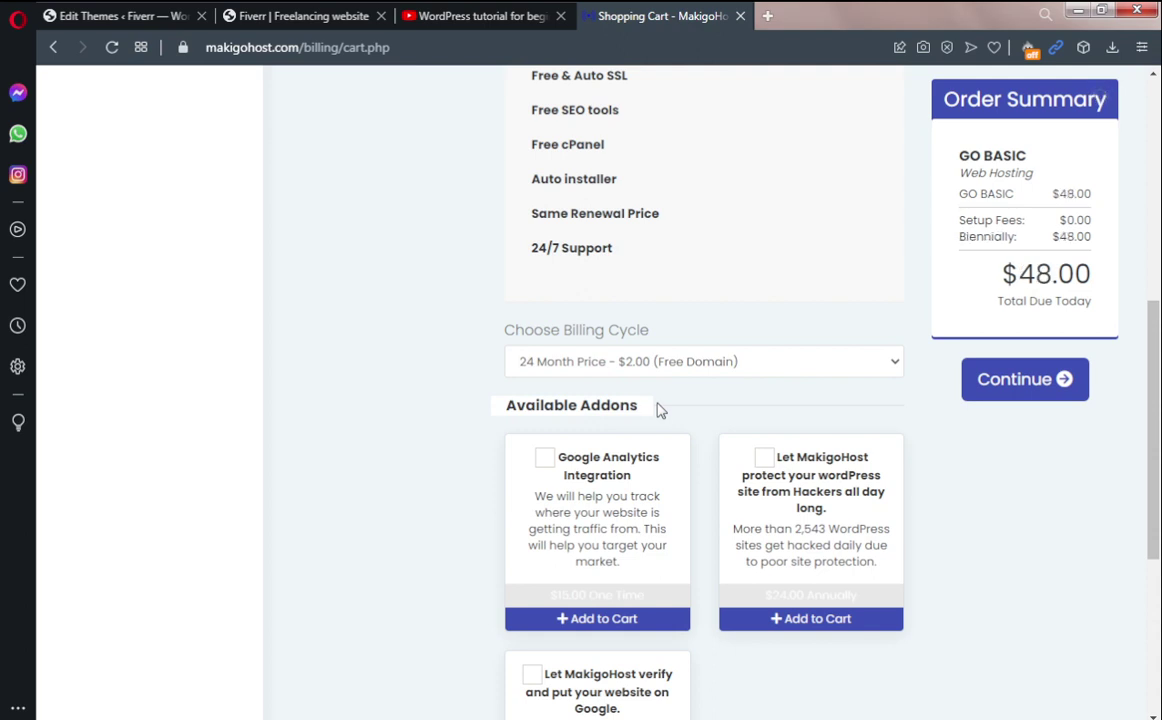
pyautogui.click(658, 368)
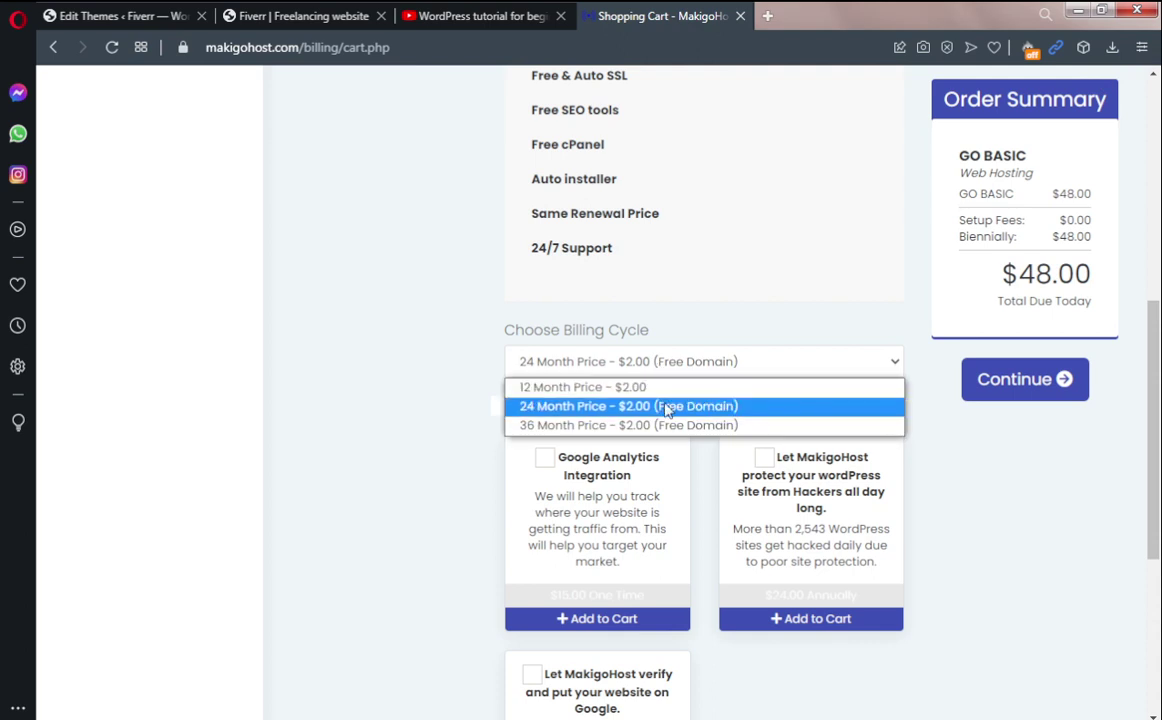
pyautogui.click(666, 409)
pyautogui.click(656, 370)
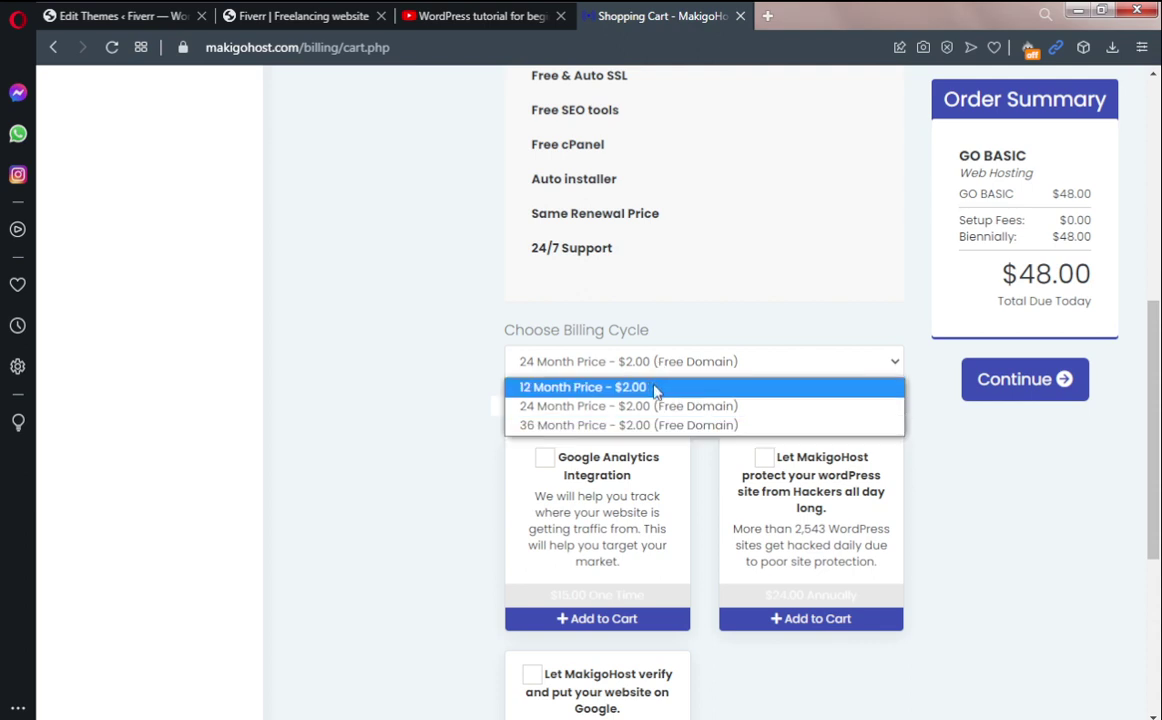
pyautogui.click(656, 388)
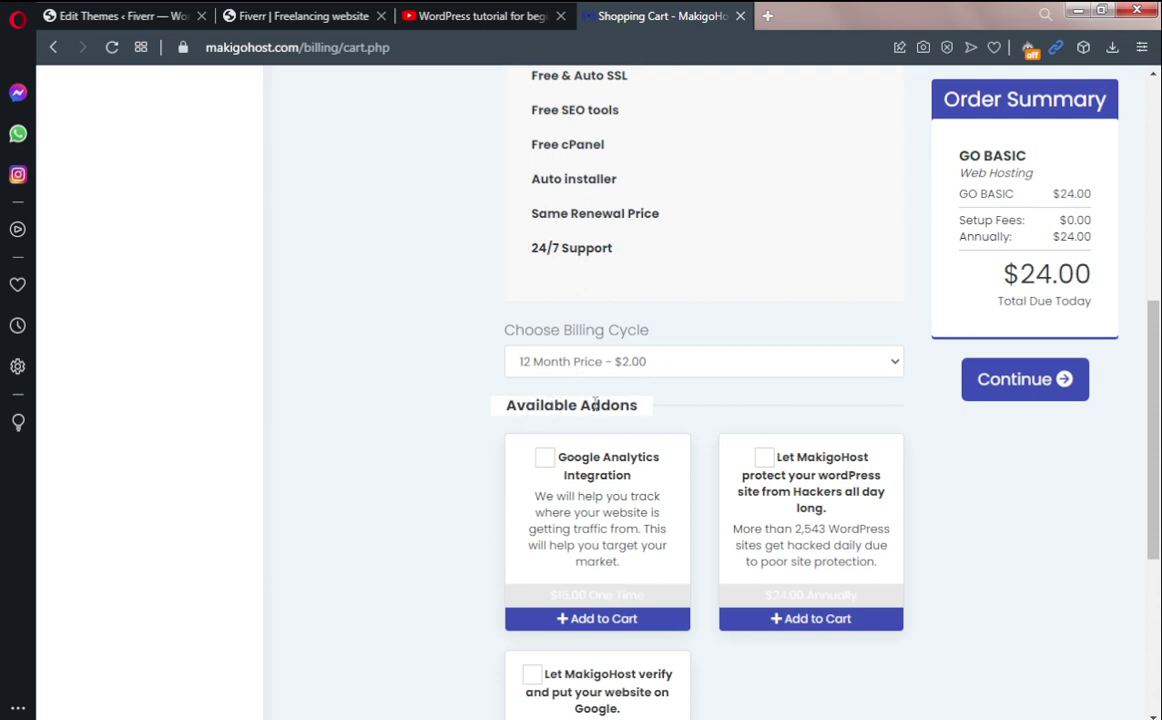
# Look through the available hosting addons, trying the WordPress hacker protection addon and removing it again
pyautogui.scroll(-1, 1144, 375)
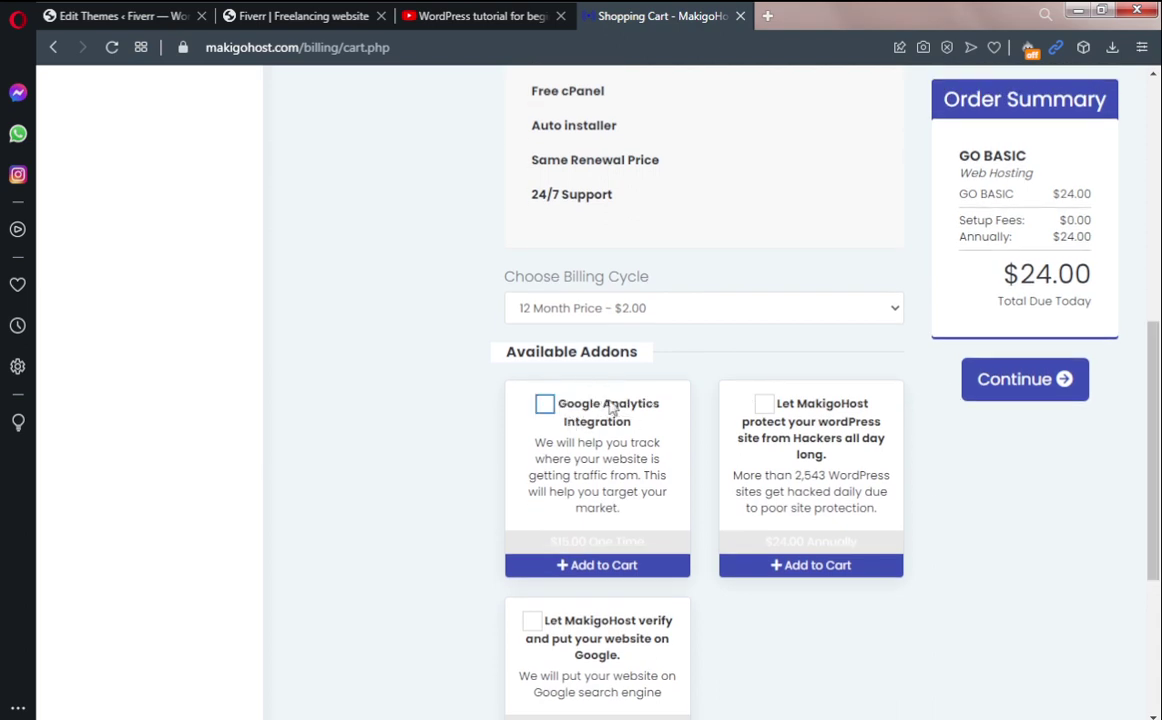
pyautogui.scroll(-1, 1156, 408)
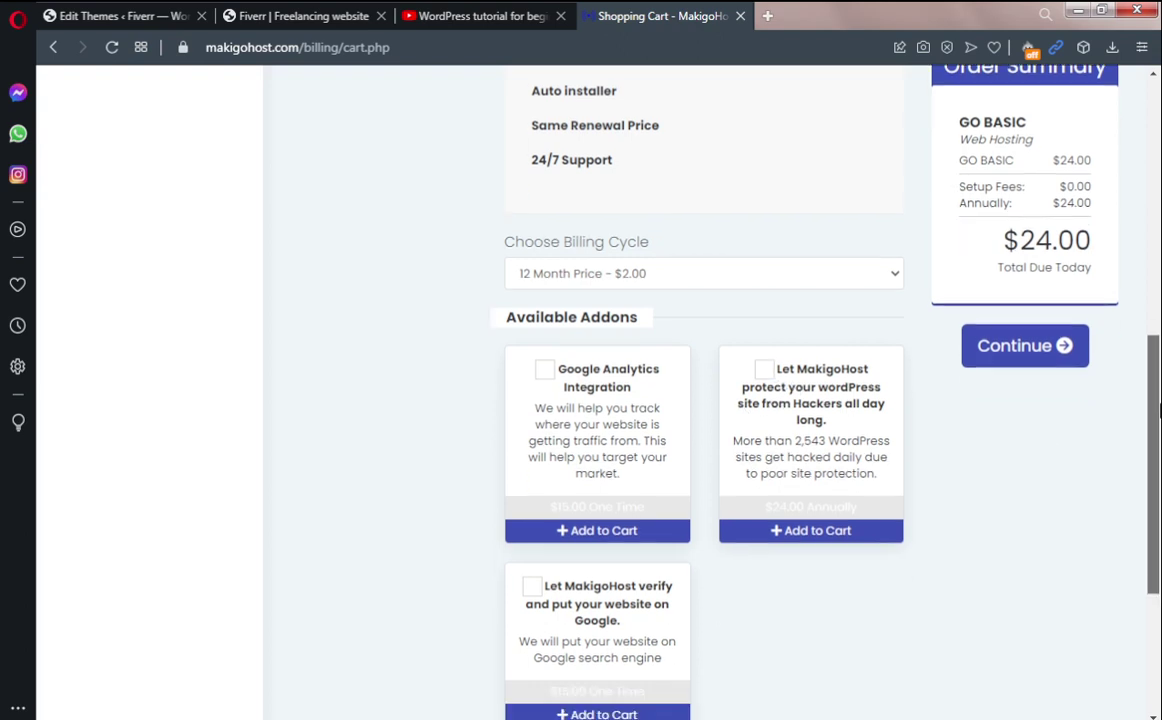
pyautogui.moveTo(1156, 408); pyautogui.dragTo(1158, 478)
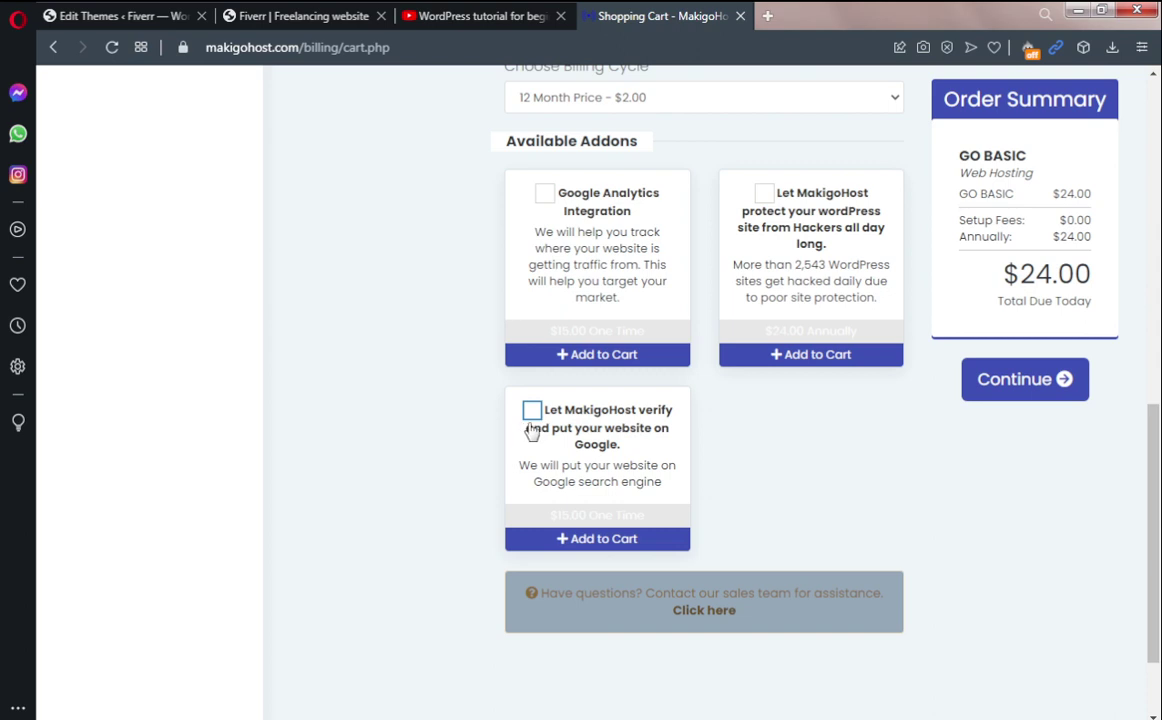
pyautogui.click(764, 194)
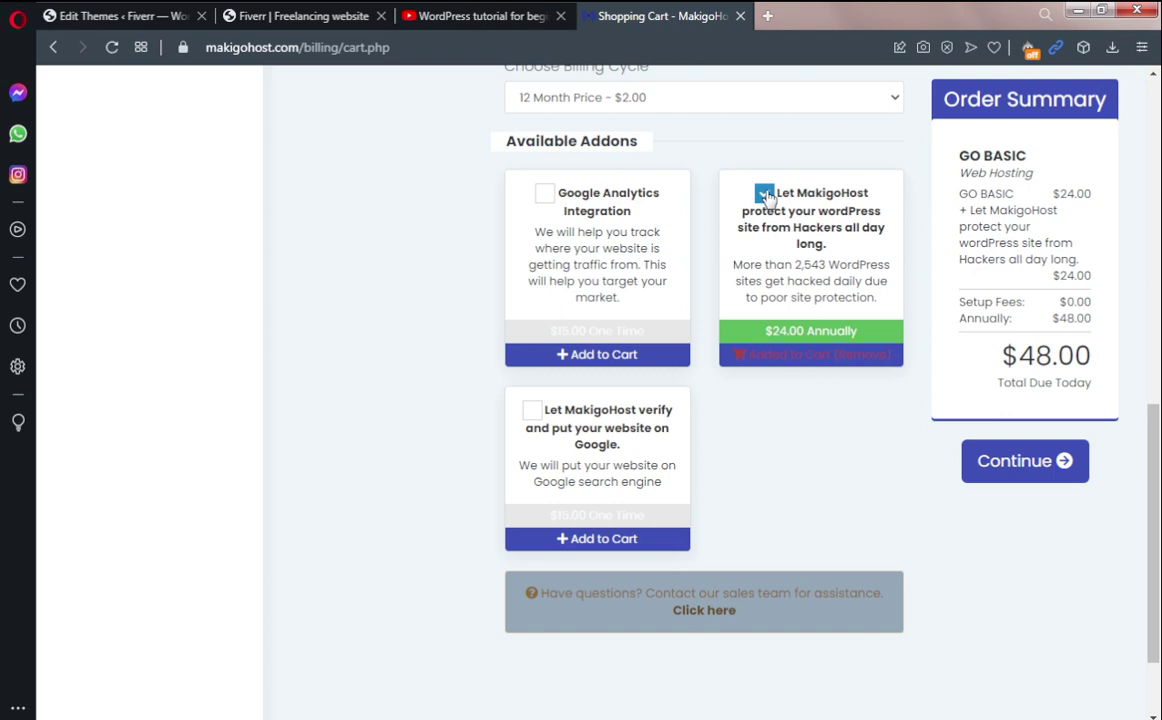
pyautogui.click(765, 195)
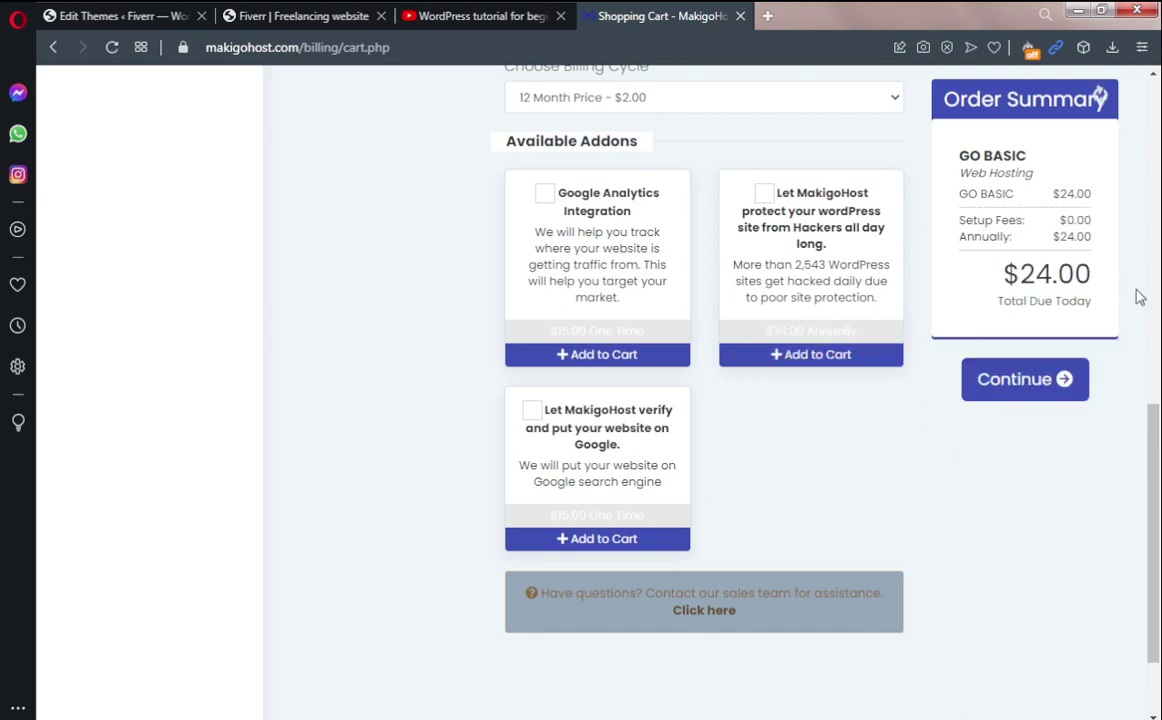
# Continue the Go Basic order without addons to the domain configuration
pyautogui.scroll(-1, 1160, 470)
pyautogui.moveTo(1160, 470); pyautogui.dragTo(1160, 343)
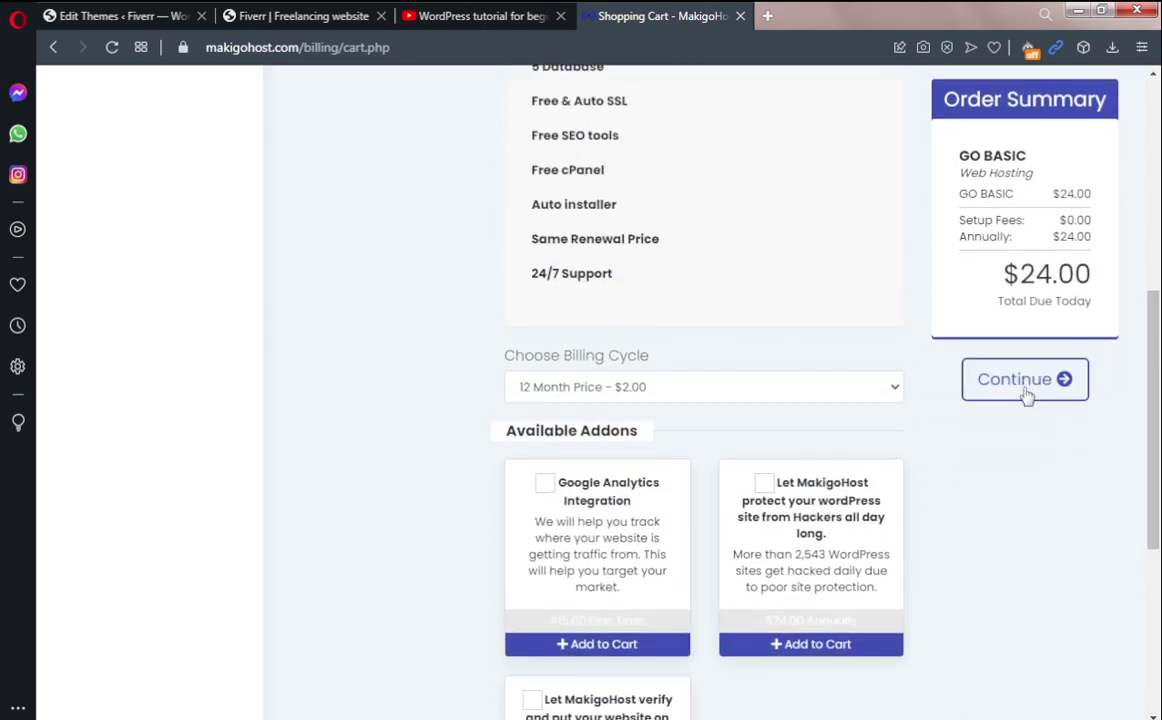
pyautogui.click(1027, 394)
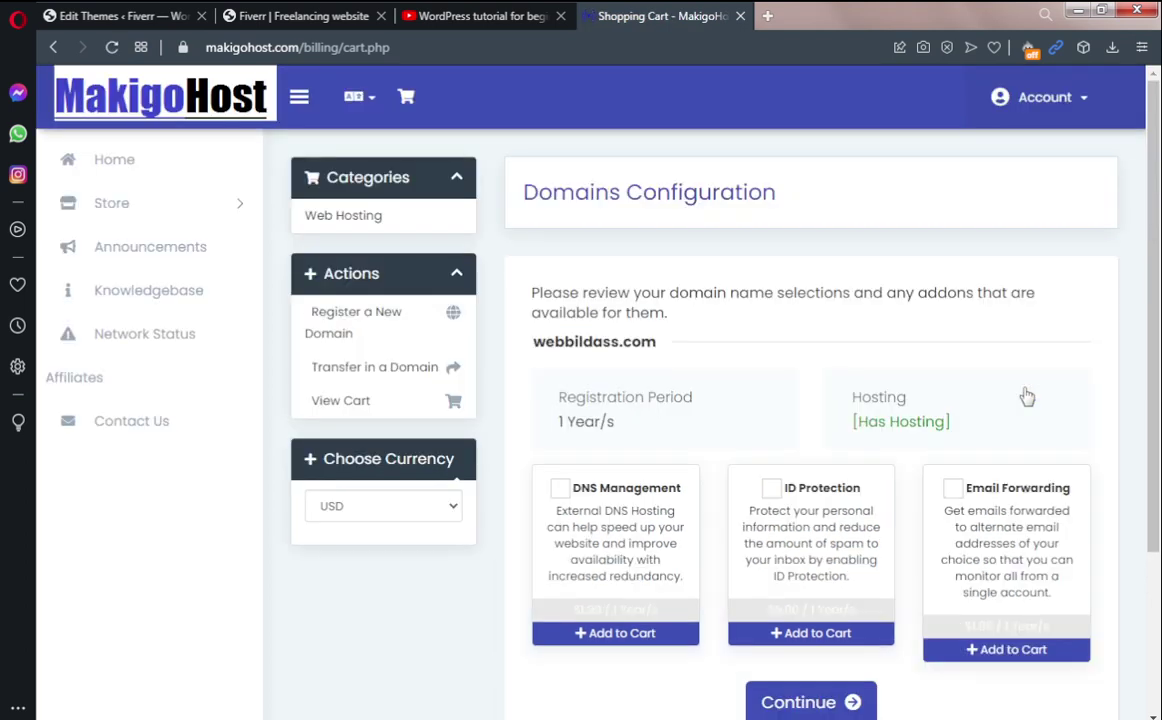
# Try the ID Protection addon for webbildass.com and remove it again
pyautogui.moveTo(1154, 251); pyautogui.dragTo(1160, 323)
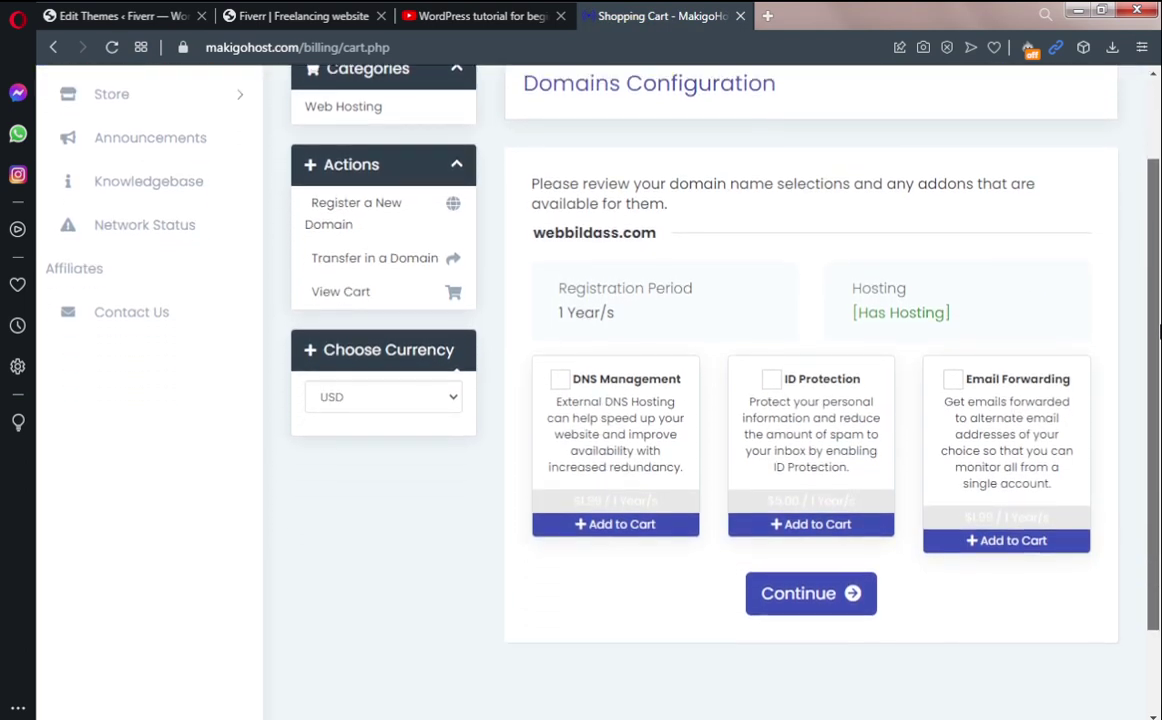
pyautogui.click(771, 381)
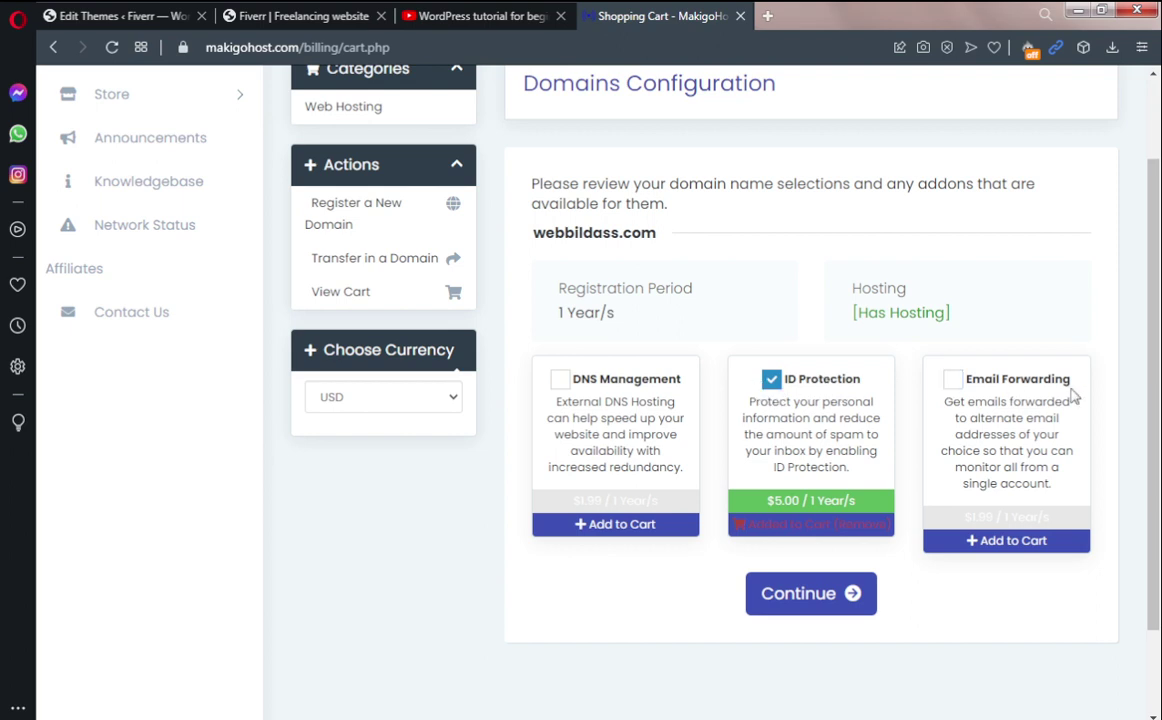
pyautogui.scroll(-1, 1085, 394)
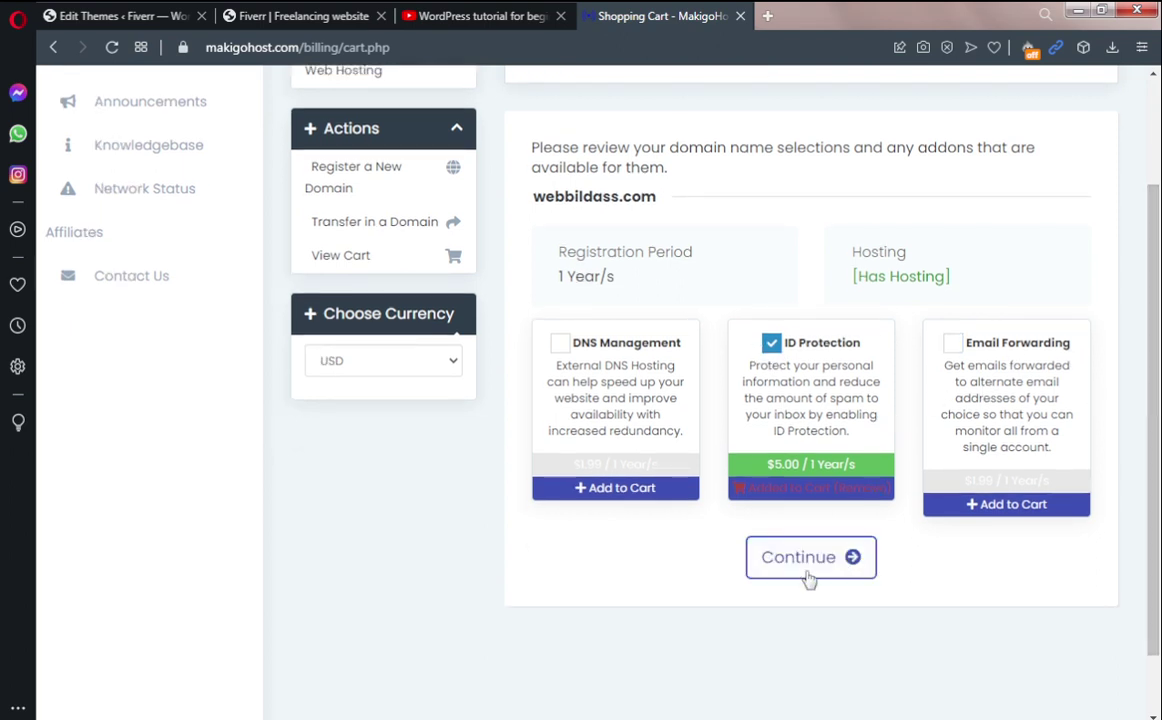
pyautogui.click(771, 343)
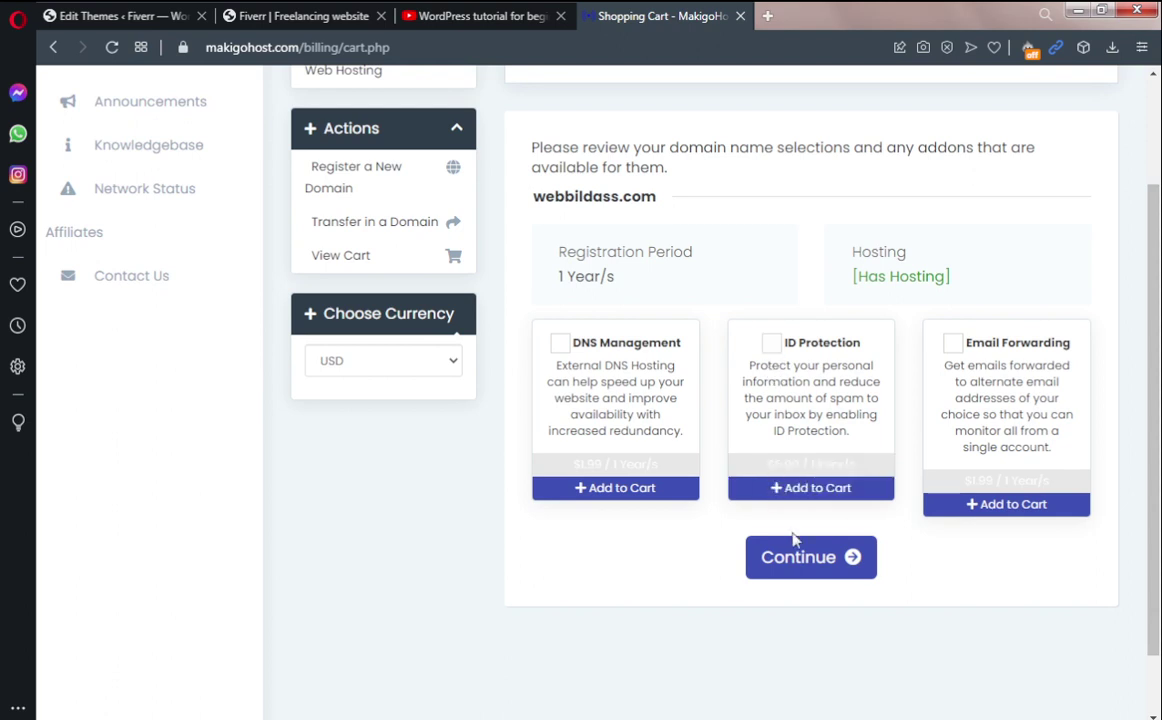
# Continue to the order review without domain addons, reload the page and check the cart items
pyautogui.click(800, 570)
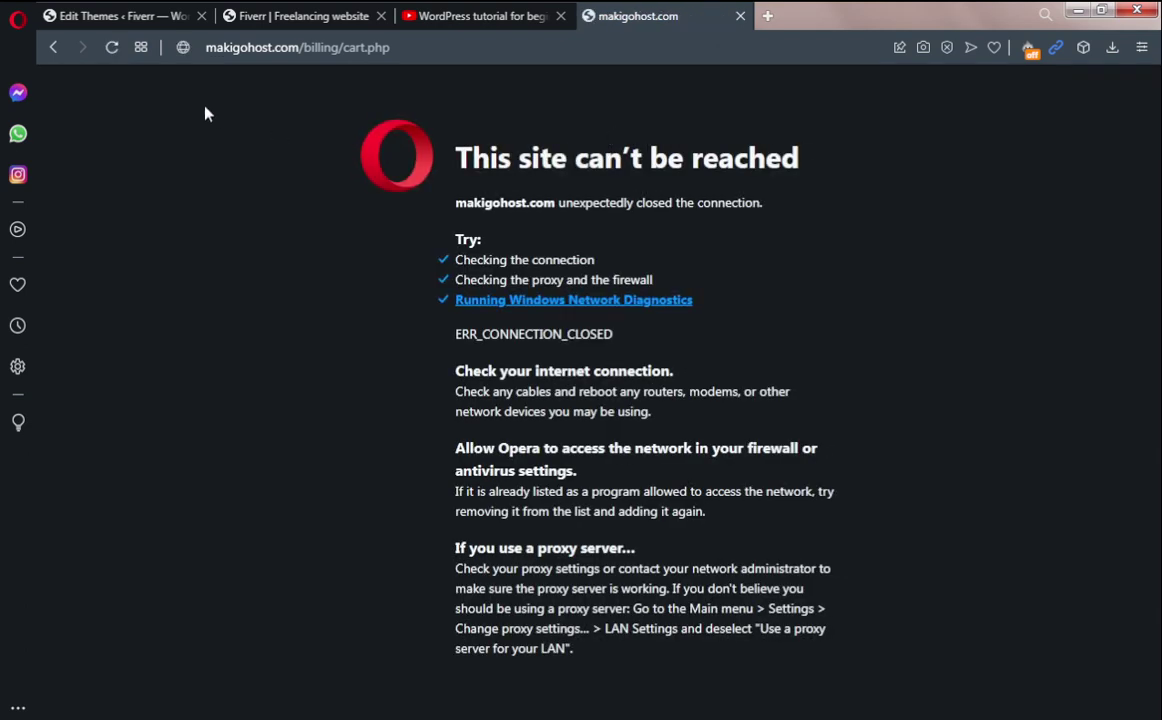
pyautogui.click(110, 47)
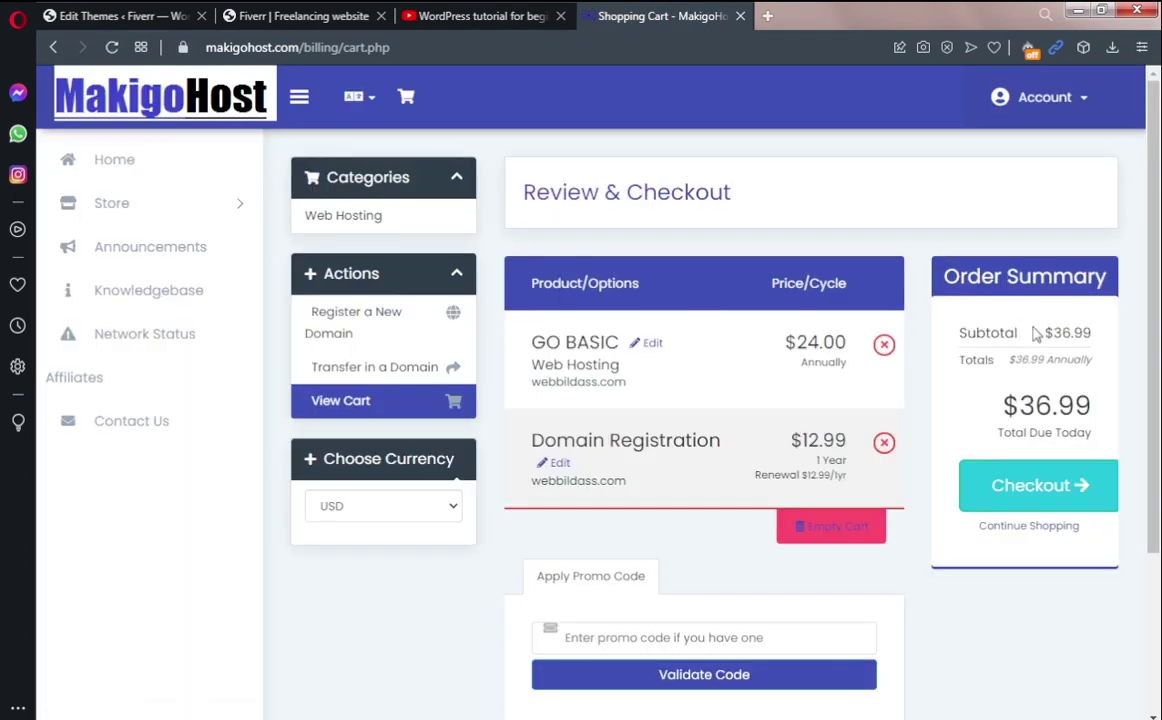
pyautogui.scroll(-2, 1160, 275)
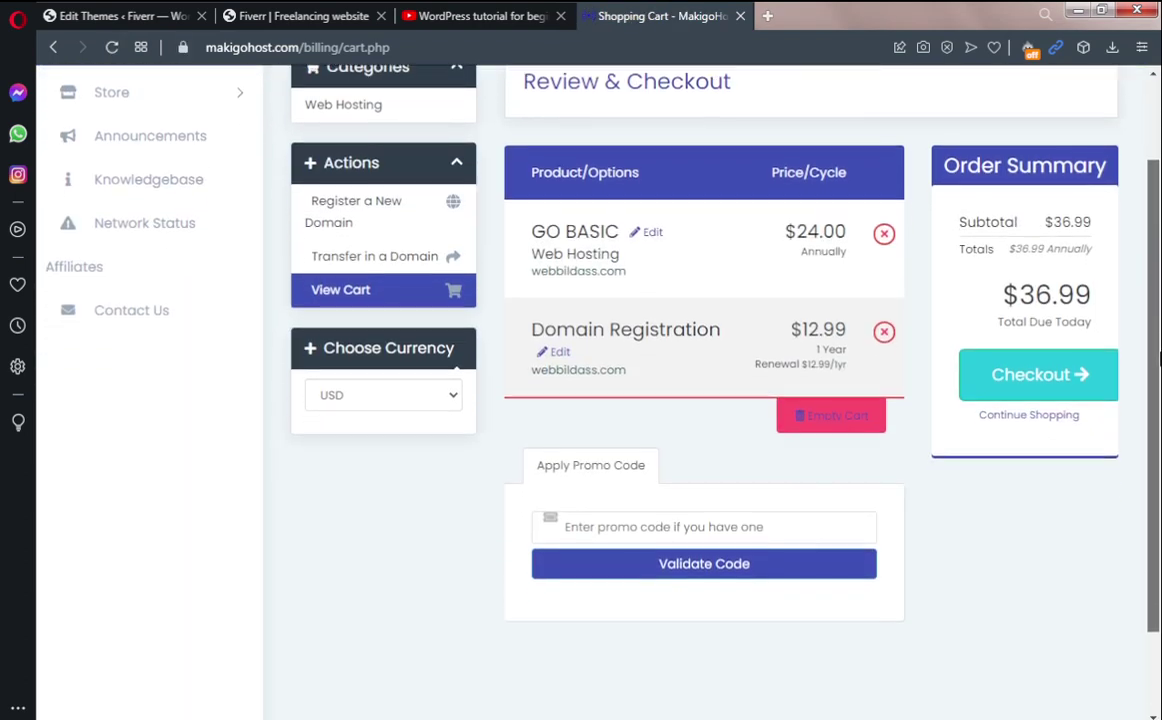
# Apply the promo code TUBE50 to the hosting and domain order
pyautogui.click(1060, 370)
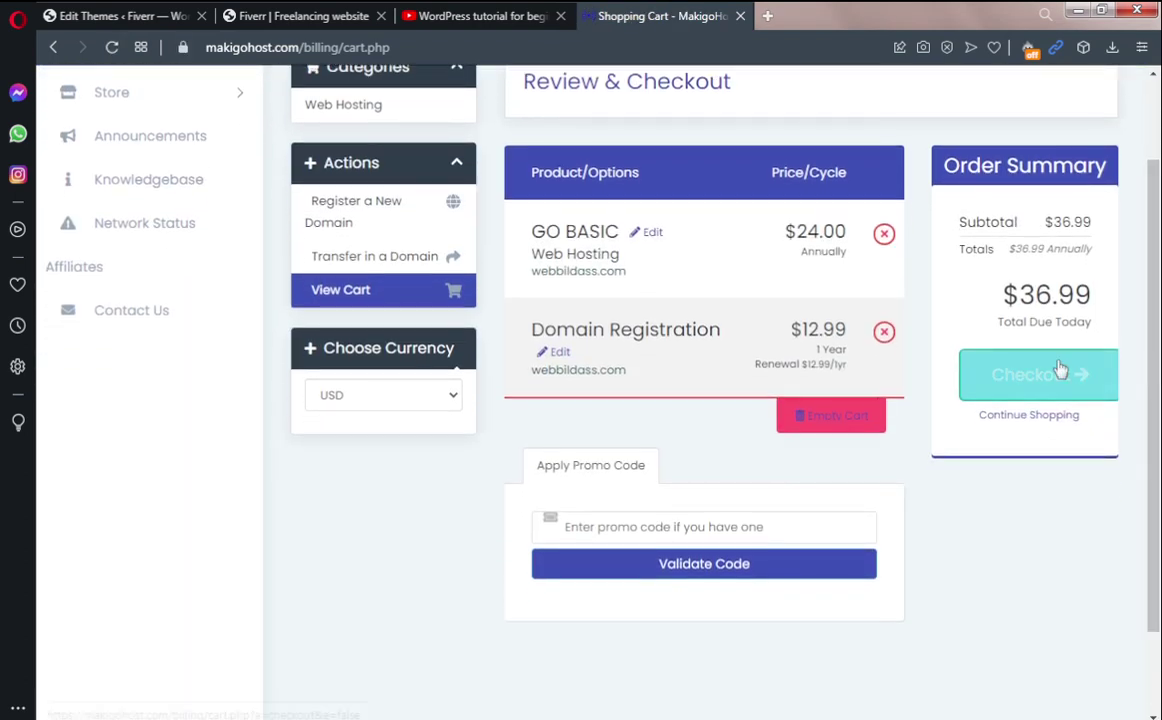
pyautogui.click(638, 522)
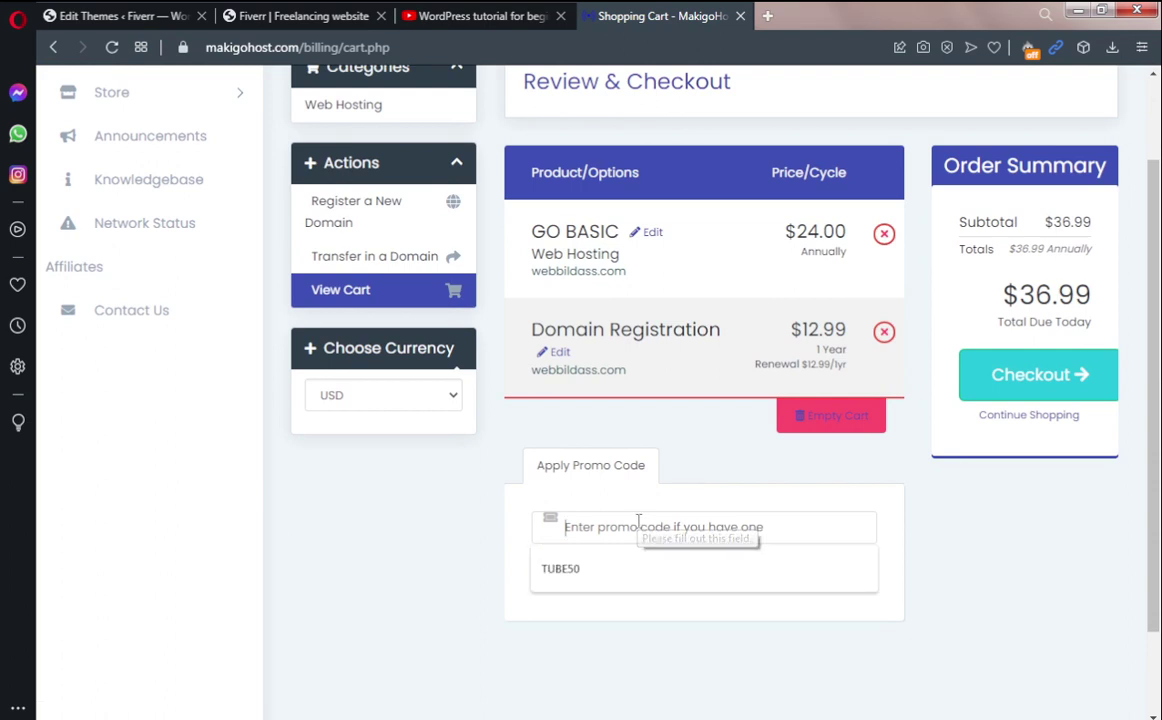
pyautogui.click(603, 569)
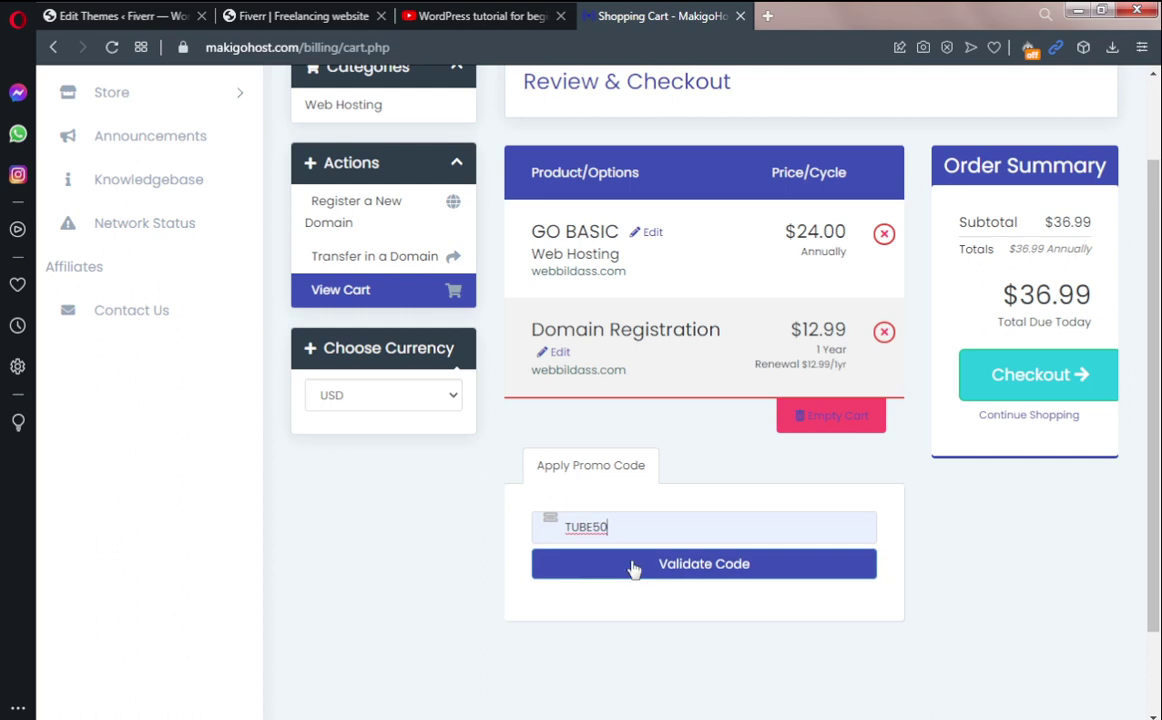
pyautogui.click(631, 568)
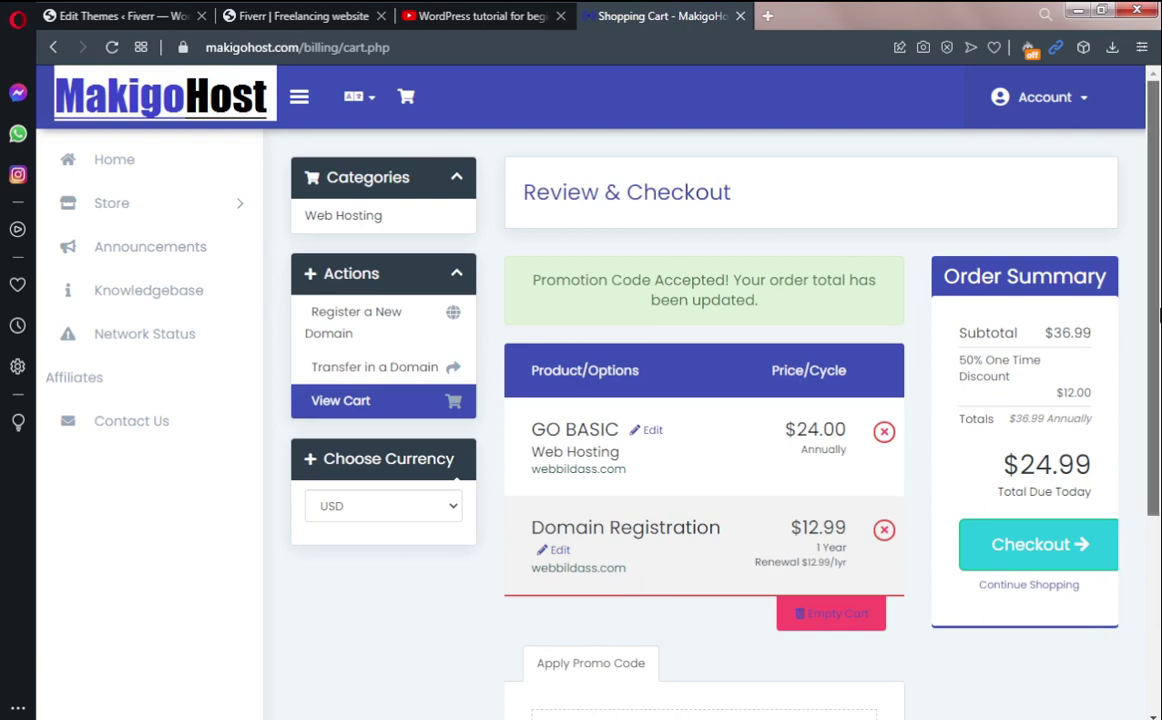
# Proceed to checkout with the discounted order and review the form's account security and payment method sections
pyautogui.moveTo(1158, 320); pyautogui.dragTo(1160, 380)
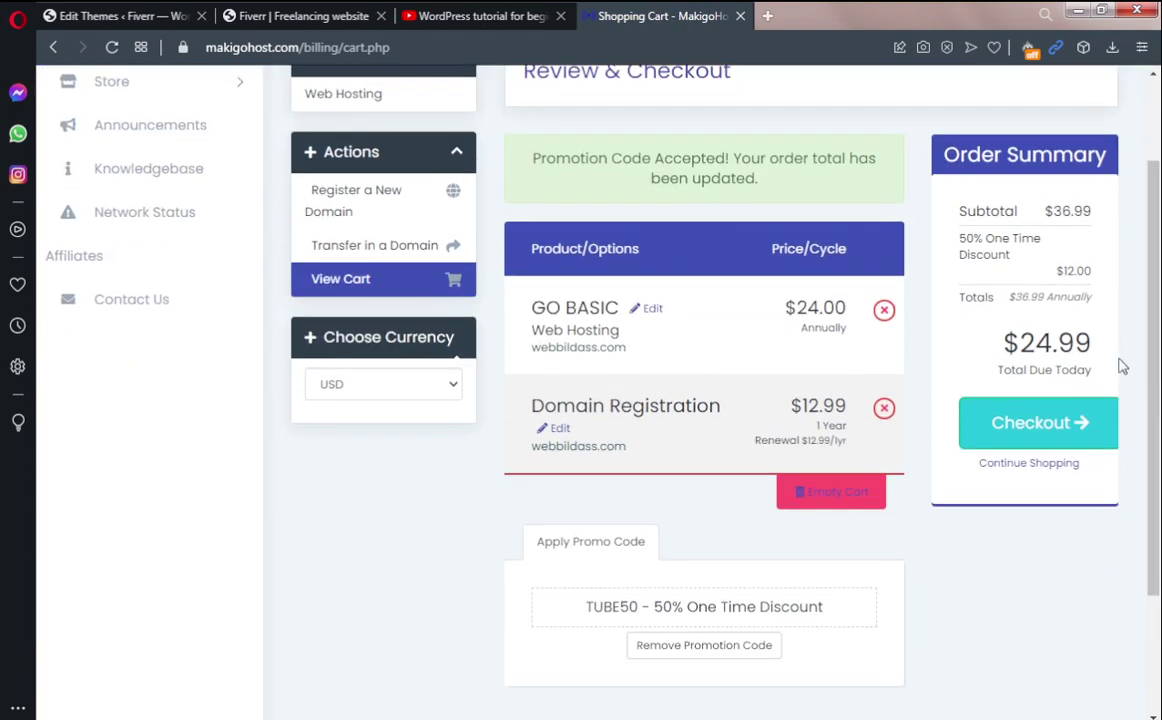
pyautogui.click(1018, 436)
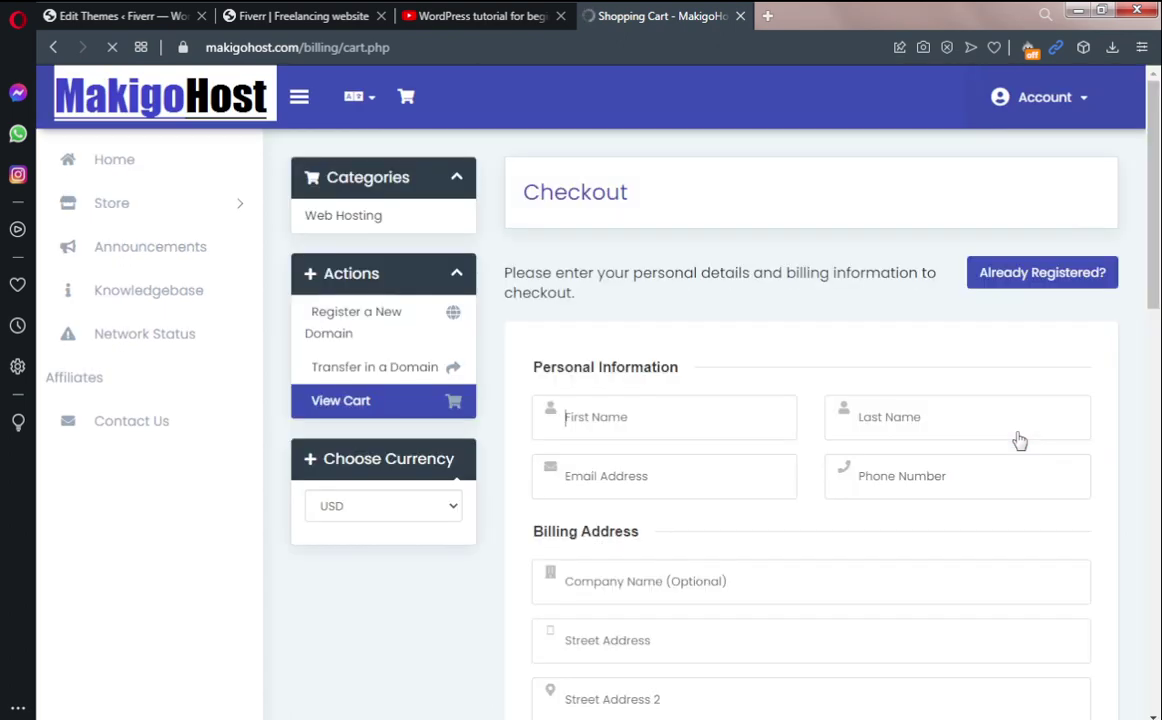
pyautogui.moveTo(1157, 240); pyautogui.dragTo(1157, 541)
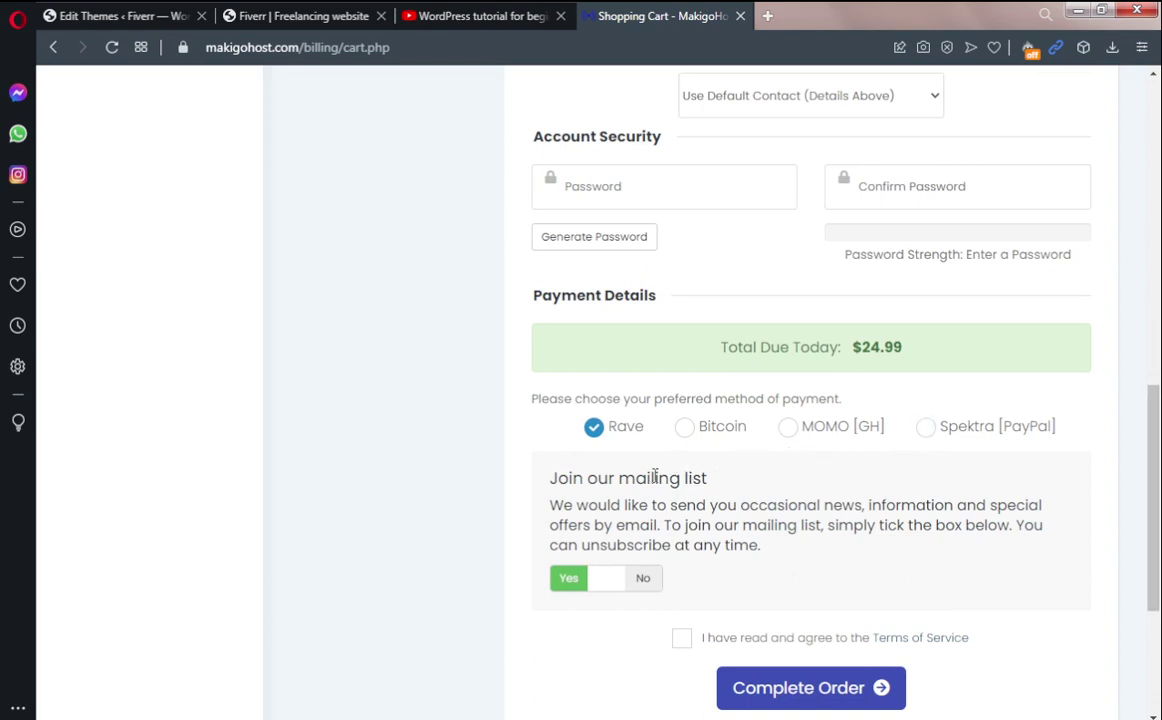
# Accept the Terms of Service in the checkout form and select Spektra [PayPal] as the payment method
pyautogui.click(684, 640)
pyautogui.scroll(1, 1158, 479)
pyautogui.scroll(2, 1158, 479)
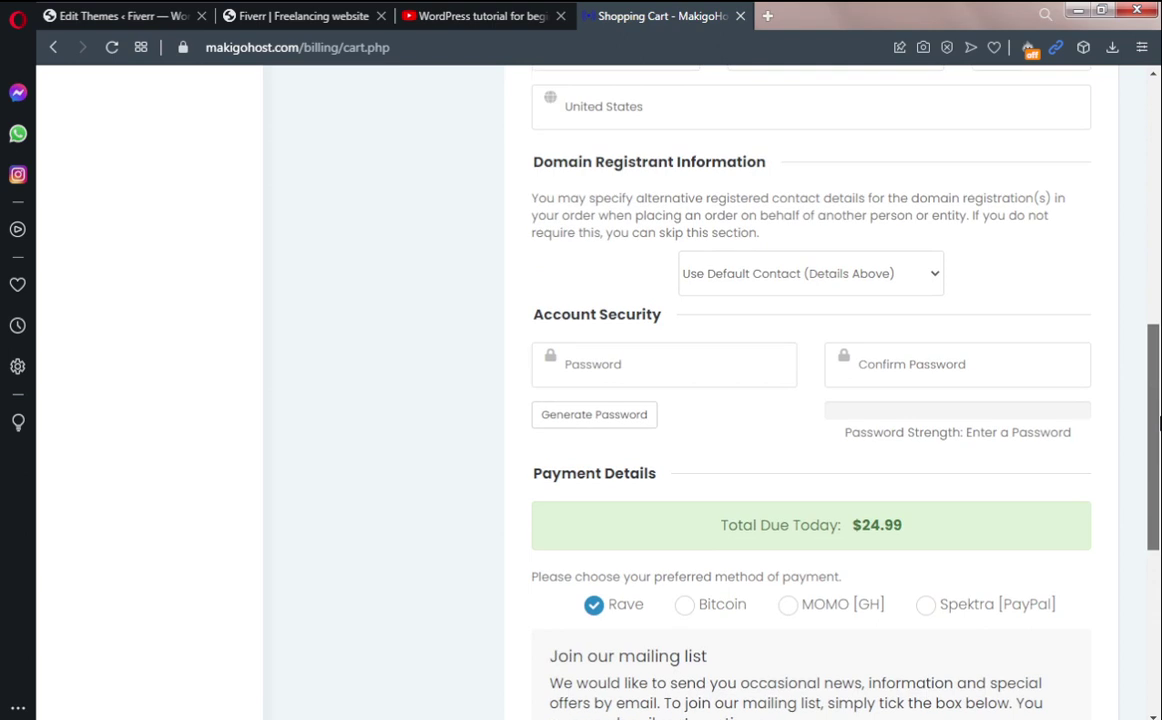
pyautogui.scroll(-1, 1066, 466)
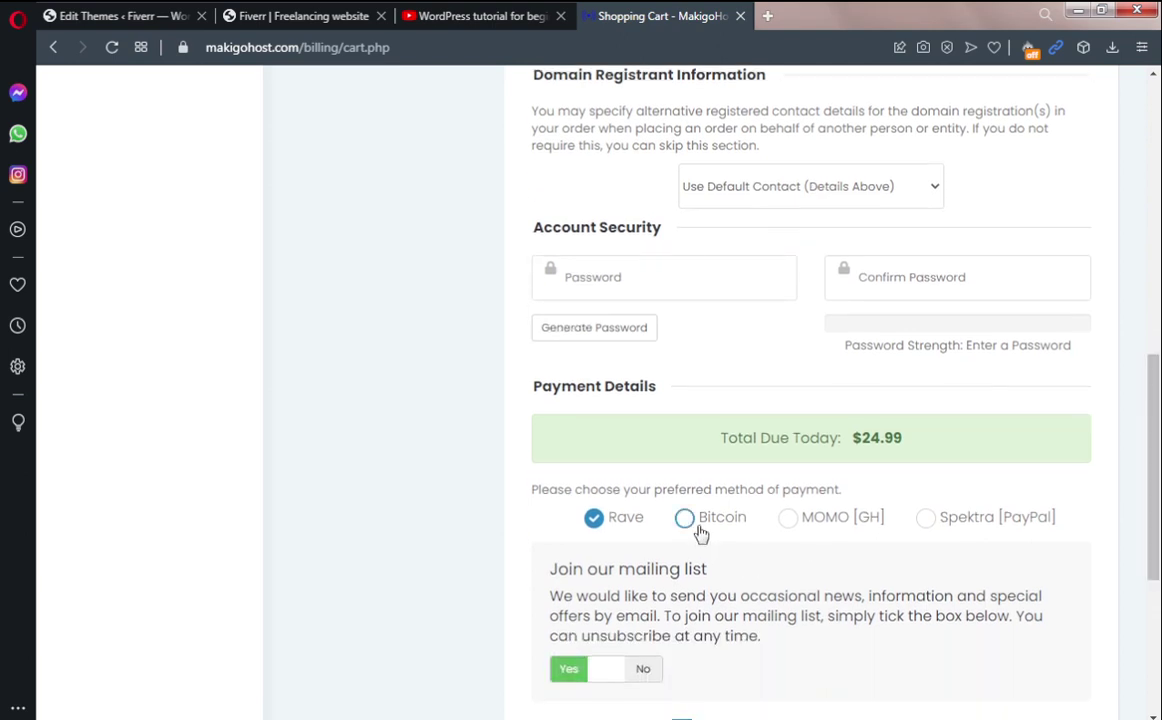
pyautogui.scroll(1, 1145, 537)
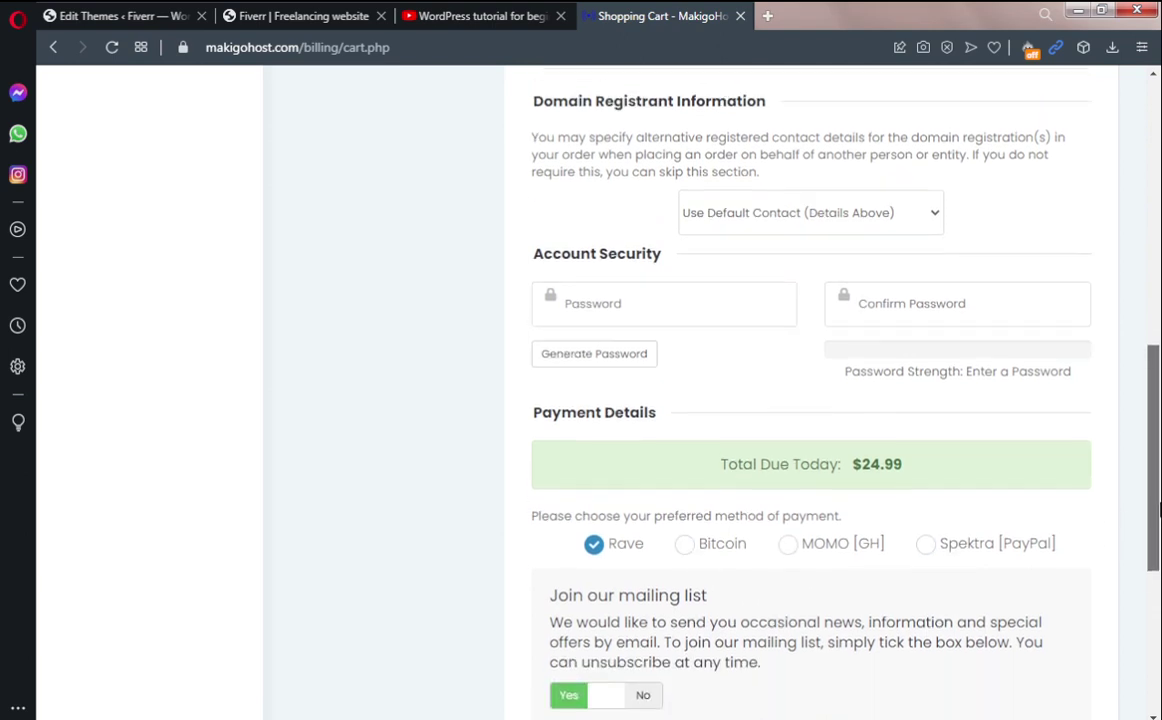
pyautogui.scroll(-1, 1108, 551)
pyautogui.click(999, 505)
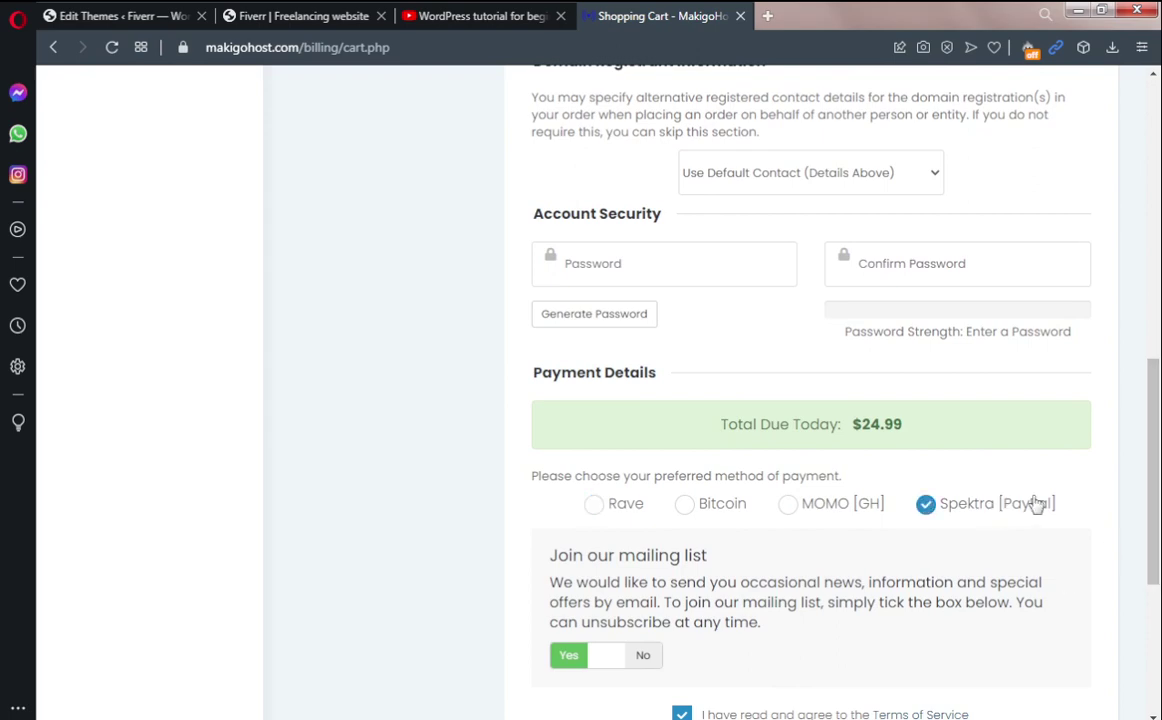
# Check the personal information and billing fields at the start of the checkout form and switch to the open Fiverr freelancing website
pyautogui.moveTo(1155, 505); pyautogui.dragTo(1139, 210)
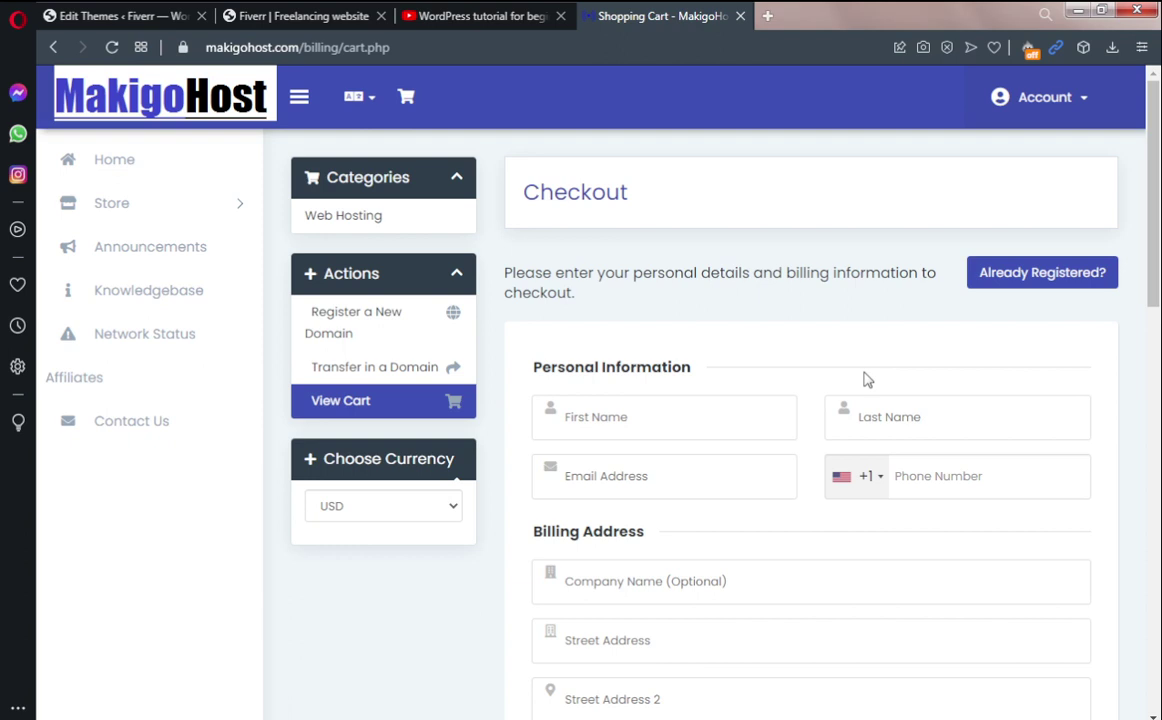
pyautogui.click(293, 15)
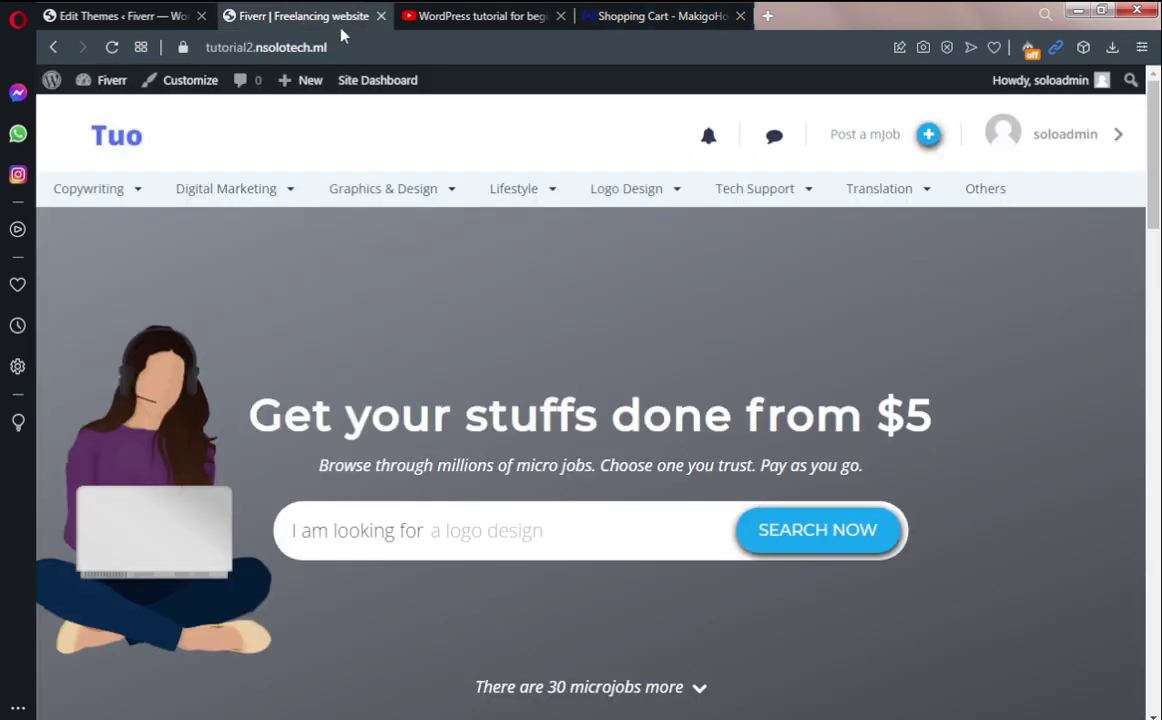